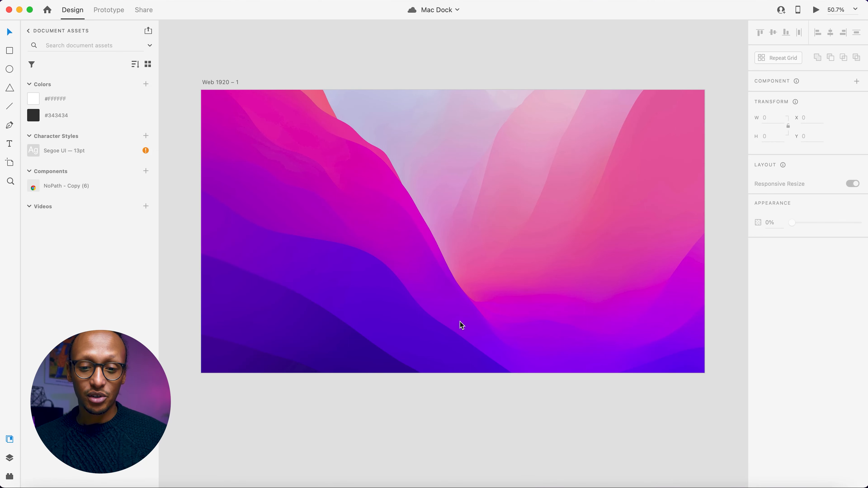
scroll(486, 248, "up", 2)
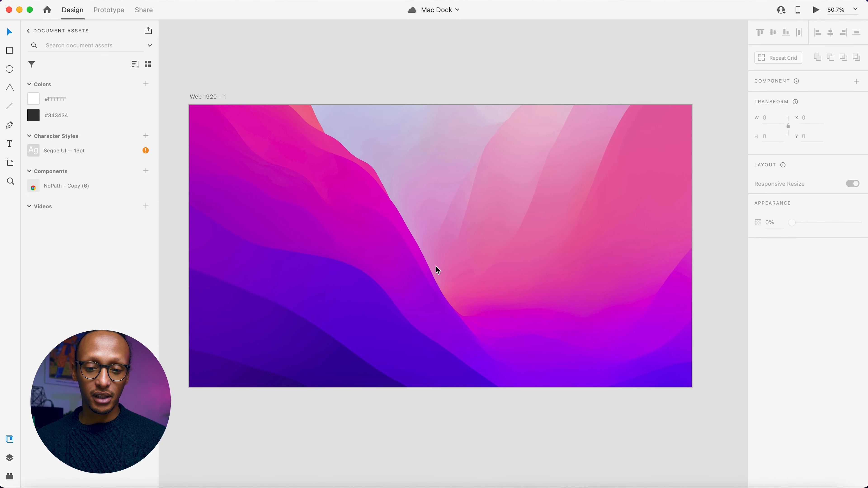
scroll(435, 266, "up", 2)
scroll(437, 264, "left", 1)
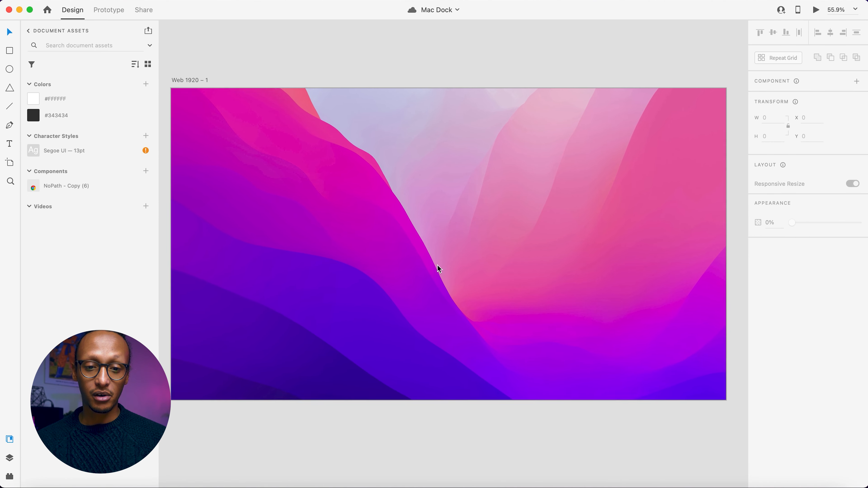
left_click(437, 266)
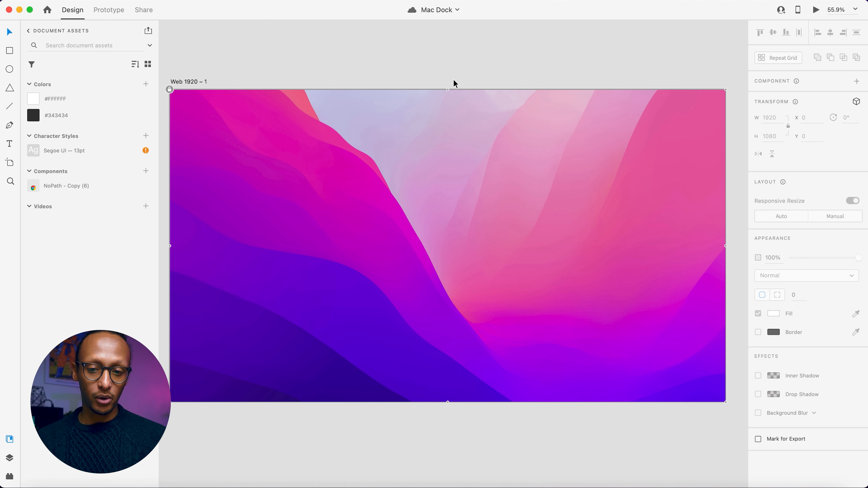
left_click(454, 82)
scroll(406, 287, "up", 2)
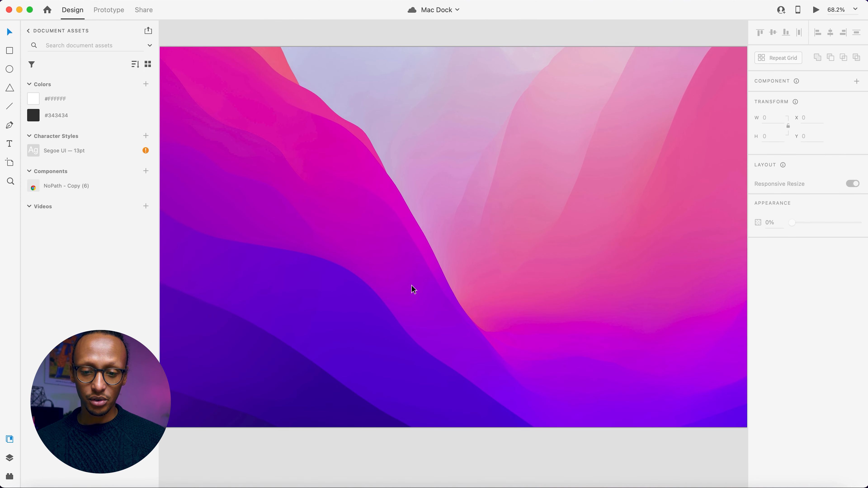
scroll(409, 286, "right", 2)
Draw a square on the wallpaper, sized 75 by 75, with a corner radius of 14.
left_click(9, 50)
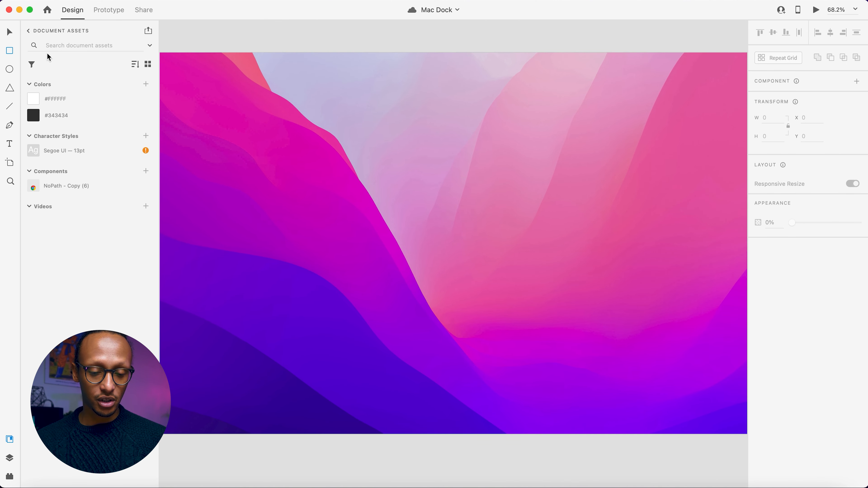
scroll(355, 188, "up", 3)
left_click_drag(336, 202, 413, 280)
left_click(773, 118)
type("75")
key("Tab")
type("75")
key("Return")
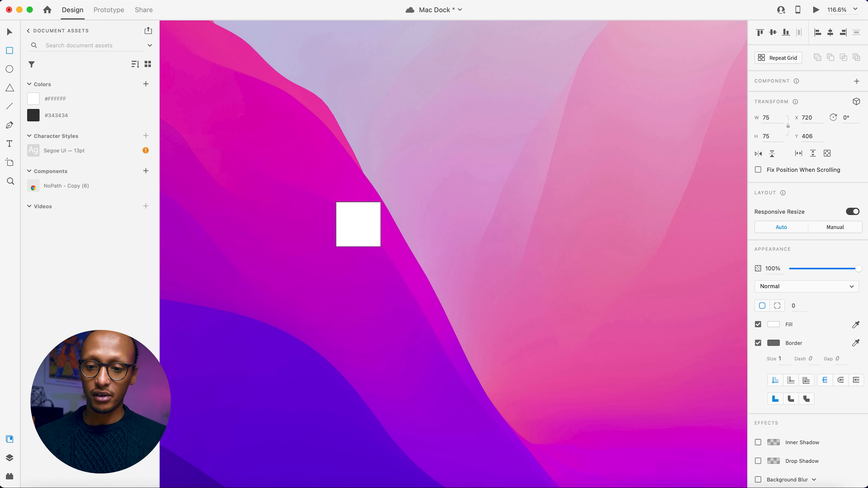
left_click(797, 306)
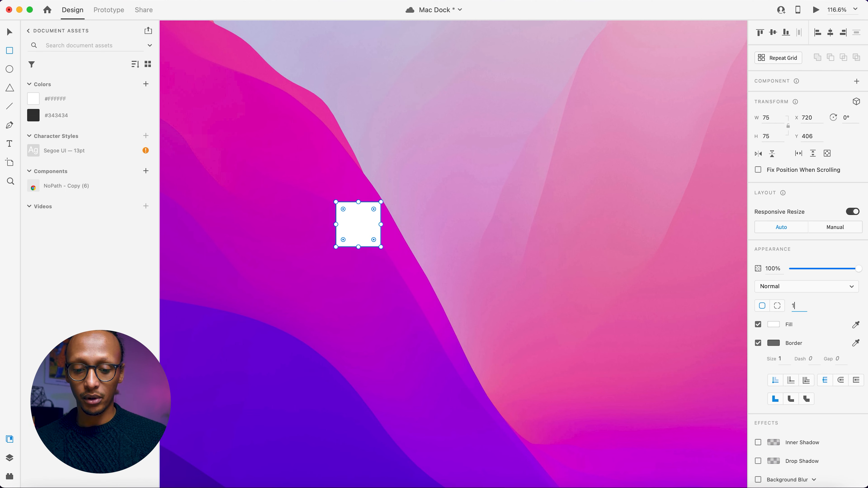
key("Return")
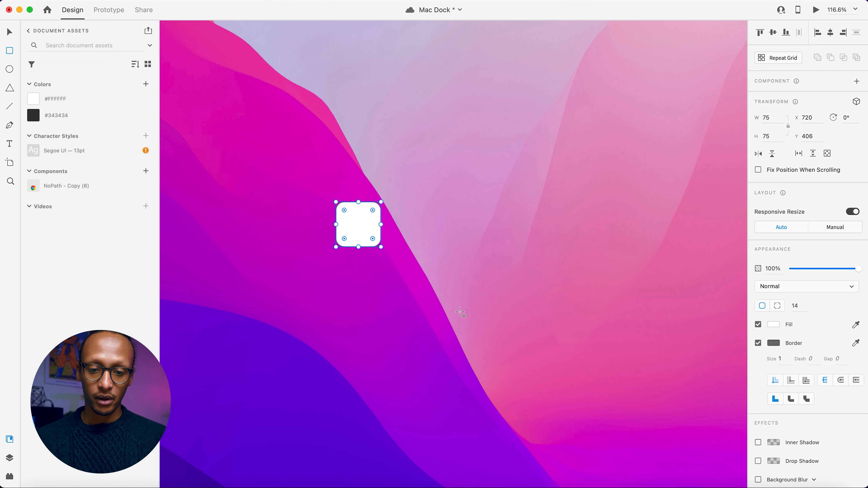
Rename the rounded square's layer as "App Icons".
scroll(460, 313, "up", 5)
scroll(460, 313, "up", 3)
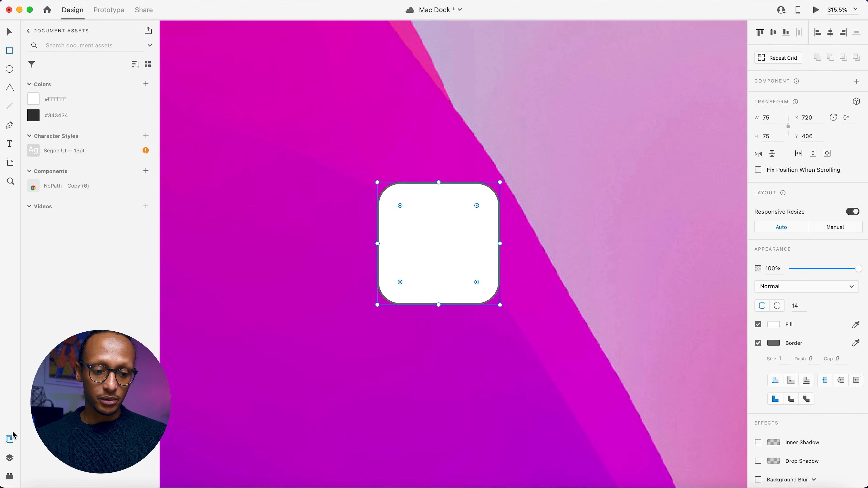
left_click(10, 456)
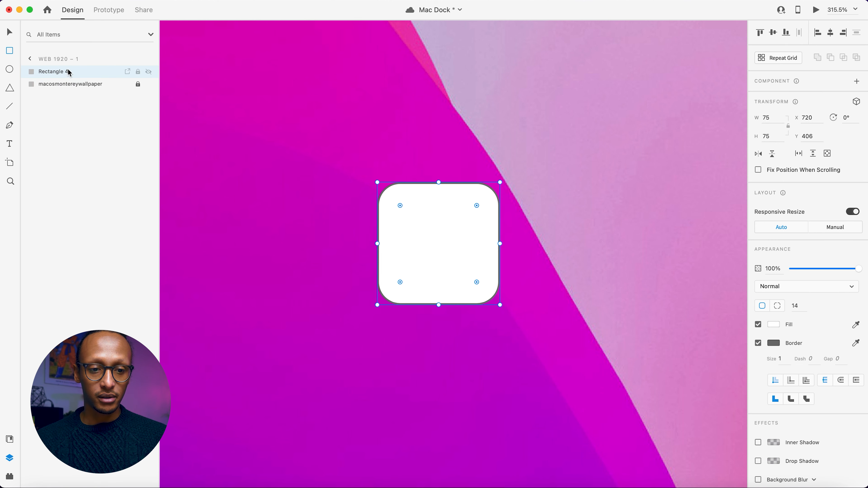
double_click(59, 72)
type("App Icons")
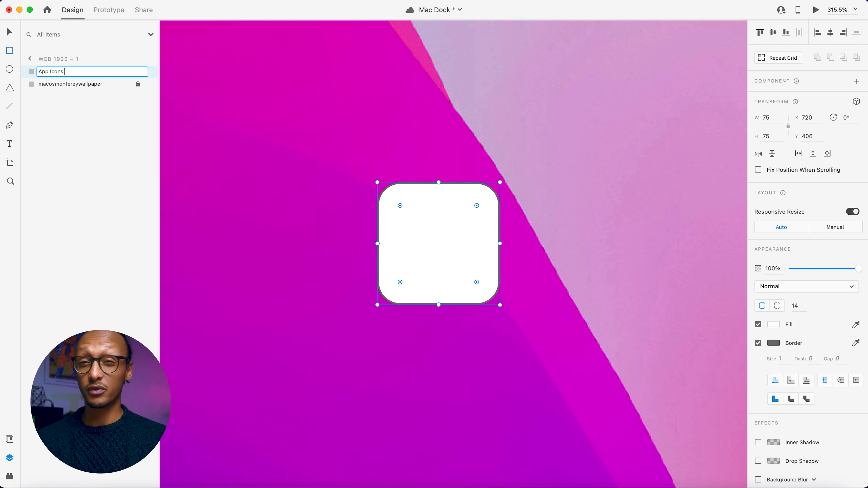
key("Return")
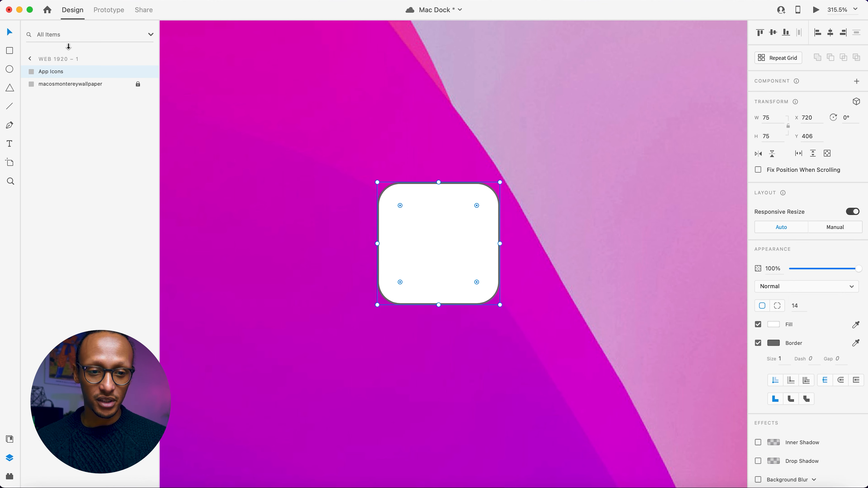
Correct the rounded square's layer name to the singular "App Icon".
double_click(65, 72)
left_click(66, 72)
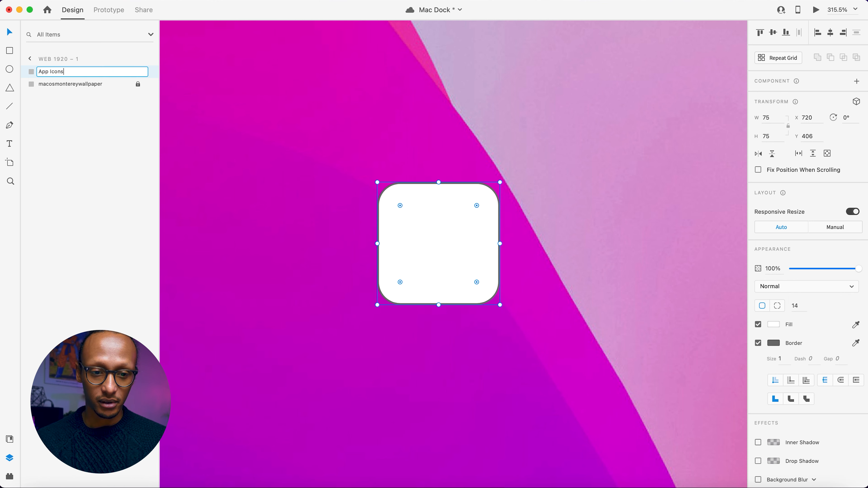
key("BackSpace")
key("Return")
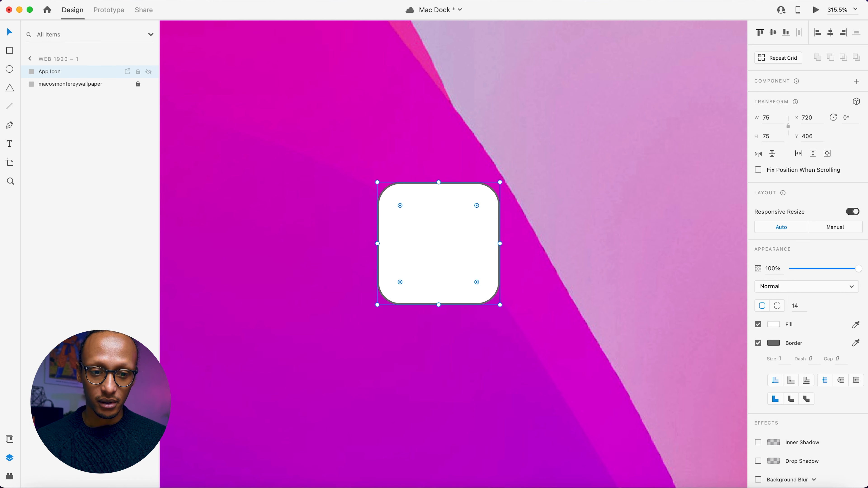
Remove the border from the App Icon square and deselect it.
left_click(757, 343)
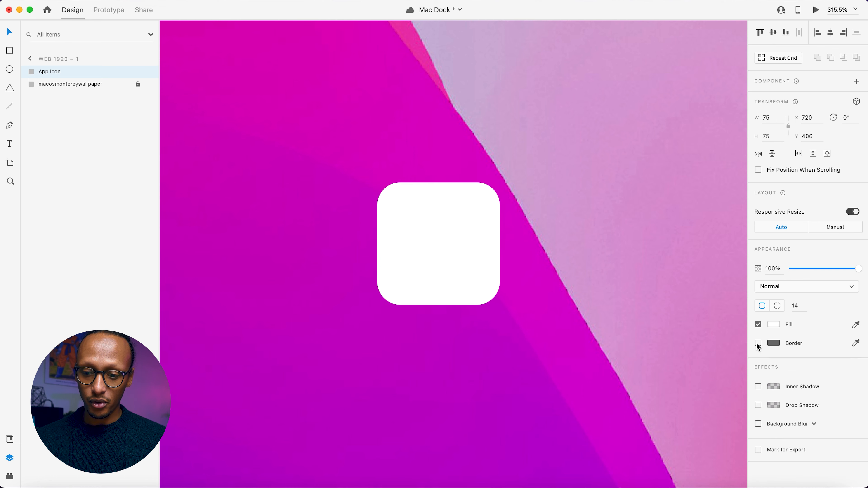
left_click(516, 215)
scroll(510, 217, "down", 2)
scroll(510, 215, "down", 4)
scroll(509, 215, "right", 3)
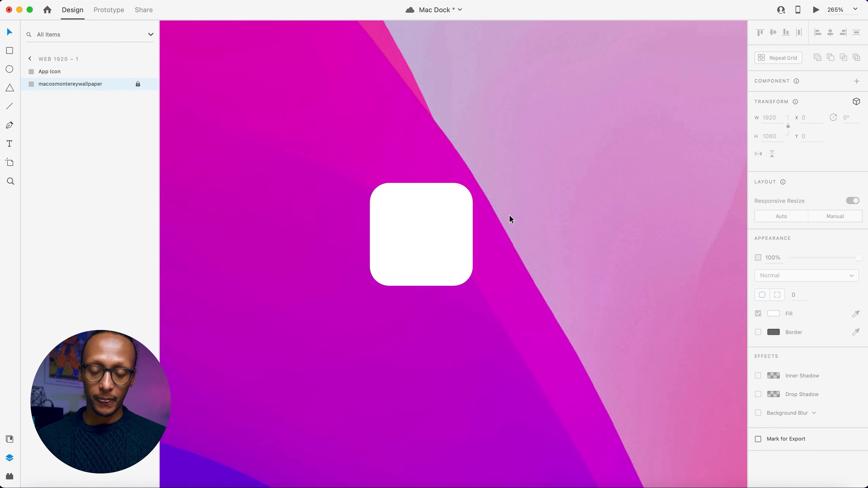
scroll(355, 179, "up", 3)
scroll(355, 179, "left", 1)
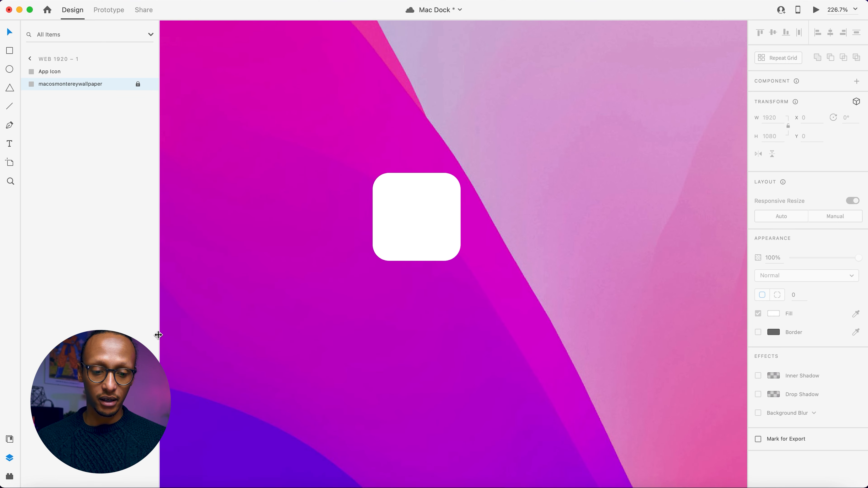
Fill the App Icon square with finder.jpg from the Mac Icons folder, then deselect it.
left_click(42, 485)
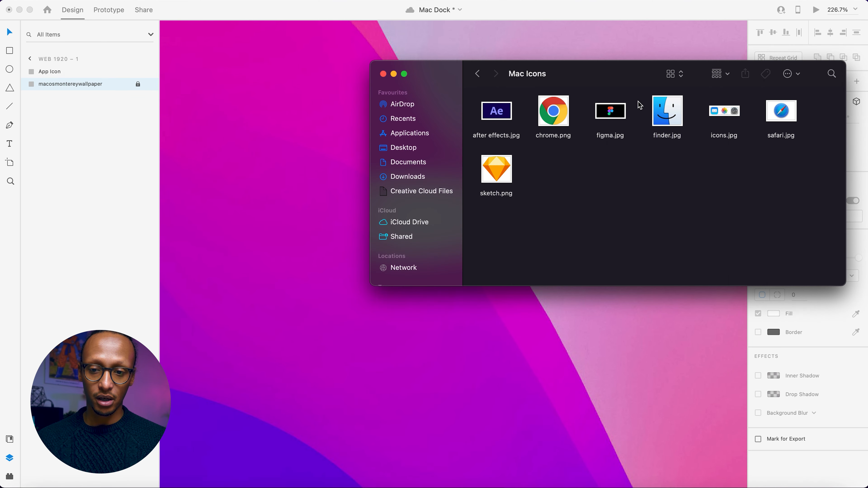
left_click_drag(632, 78, 489, 297)
left_click_drag(522, 338, 428, 260)
left_click(543, 191)
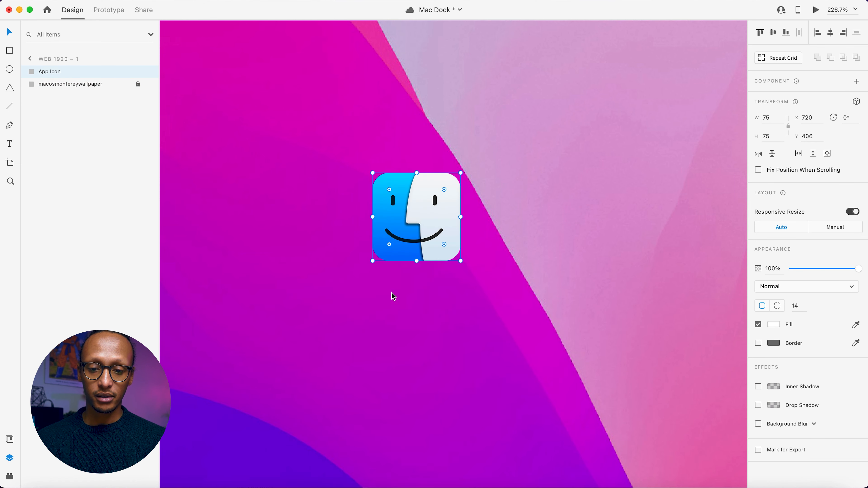
left_click(428, 311)
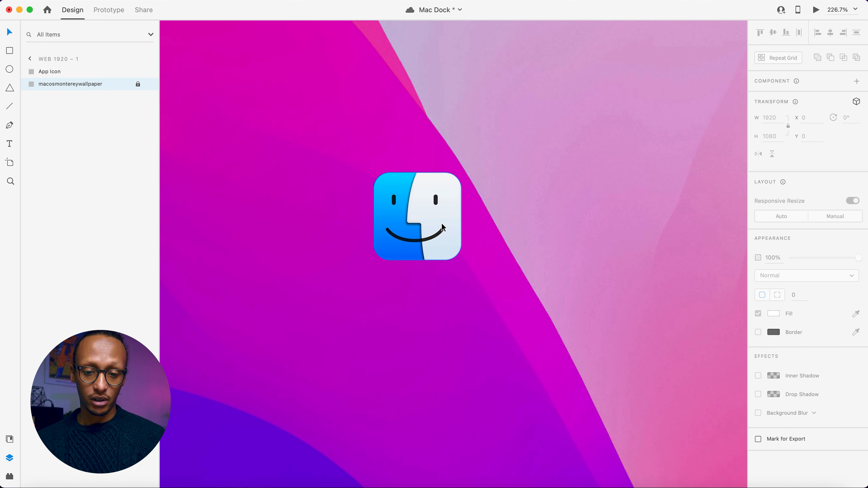
Move the Finder icon slightly down and to the left, to about X 709, Y 426.
left_click_drag(422, 217, 408, 240)
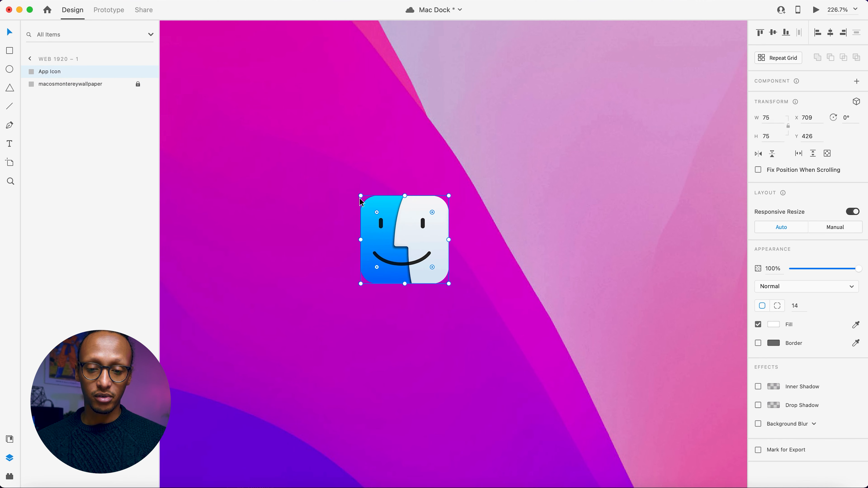
left_click(360, 186)
left_click(399, 223)
left_click(325, 132)
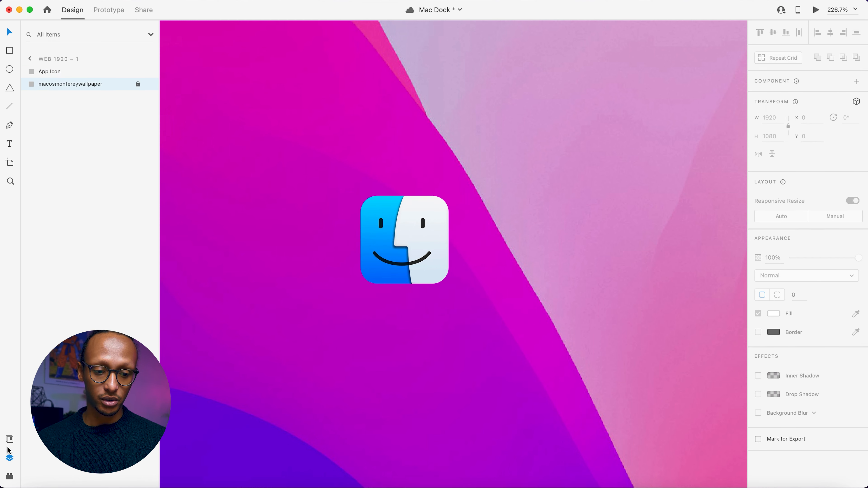
Draw a label rectangle about 73 by 22 just above the Finder icon and round its corners to about 4.
left_click(10, 439)
left_click(10, 51)
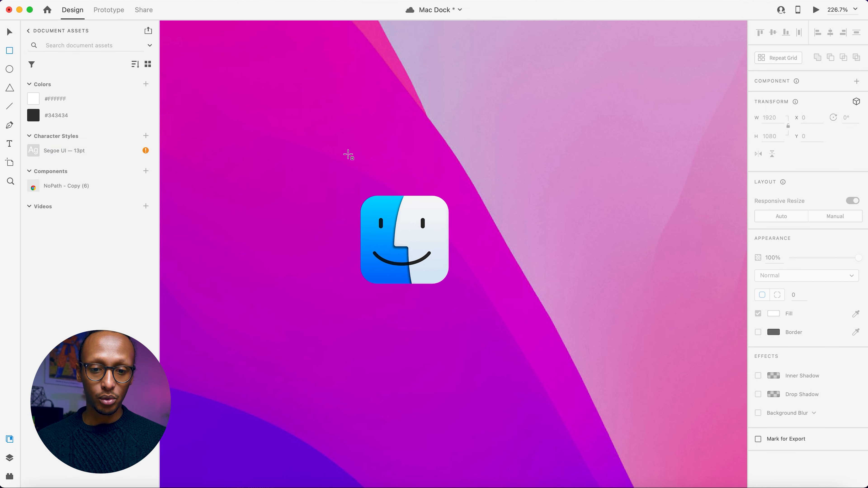
mouse_move(361, 150)
left_mouse_down()
mouse_move(410, 153)
mouse_move(446, 176)
left_mouse_up()
key("v")
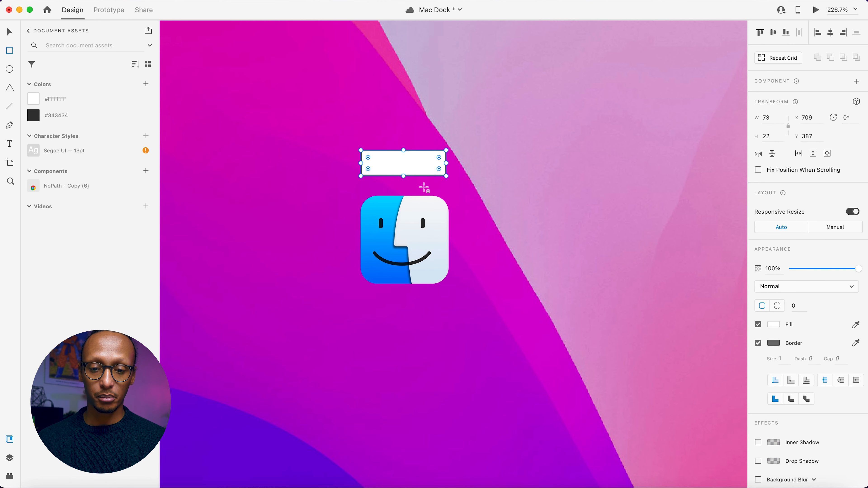
scroll(423, 188, "up", 2)
scroll(424, 188, "up", 2)
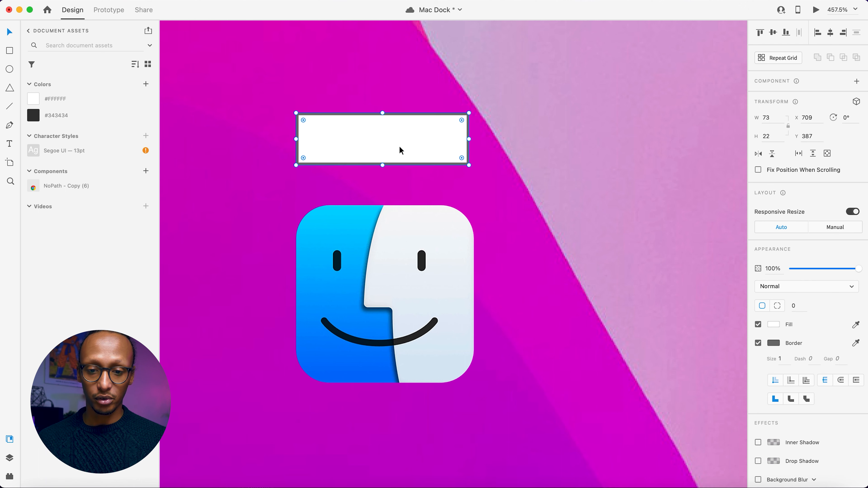
left_click_drag(461, 120, 458, 119)
Remove the label rectangle's border and fill it with the saved document color #343434.
left_click(757, 343)
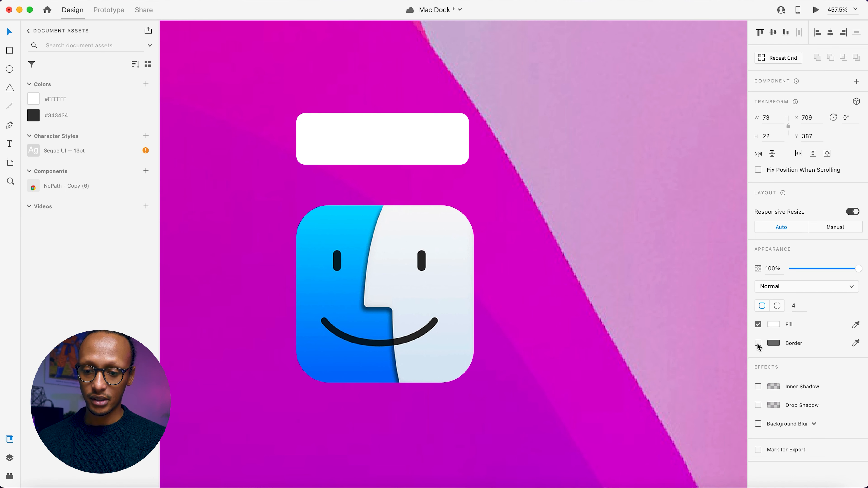
left_click(57, 115)
left_click(399, 94)
Add the text "Finder" between the dark label rectangle and the icon.
scroll(389, 151, "up", 3)
key("t")
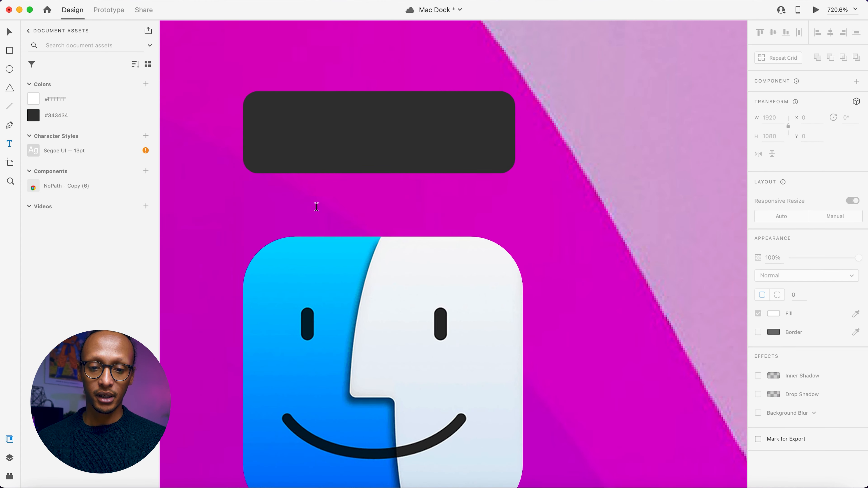
left_click(297, 206)
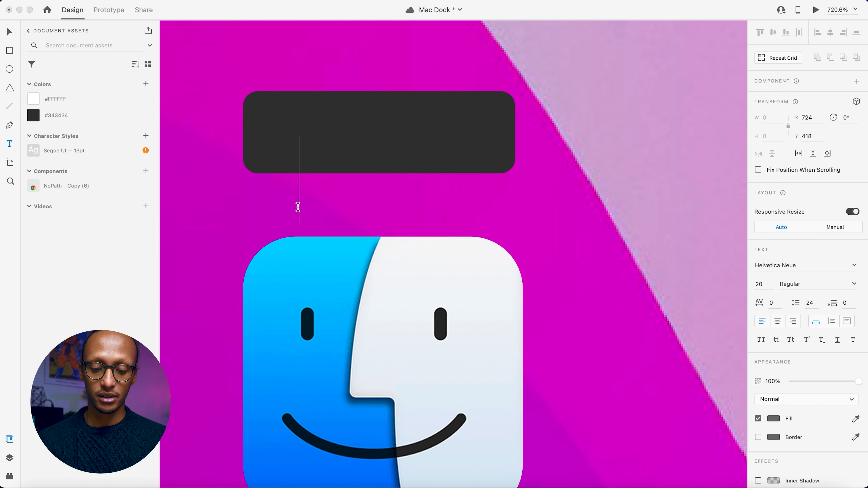
type("Finder")
key("Escape")
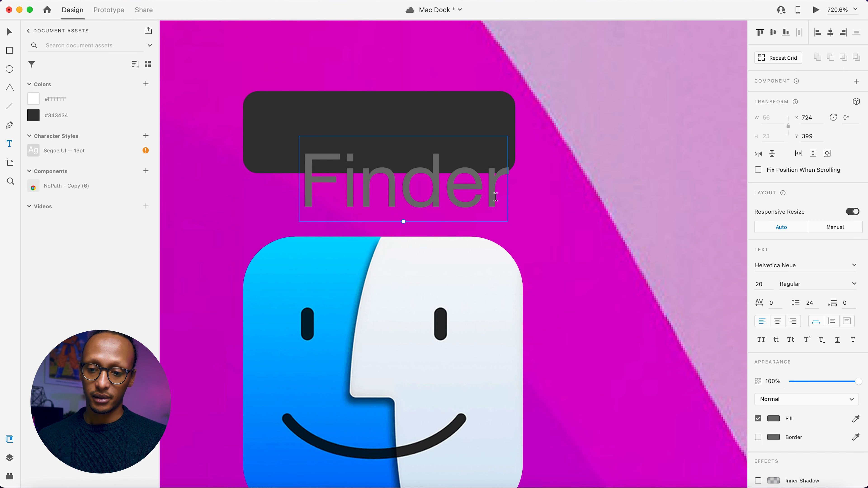
Change the font of the Finder text to SF Pro.
left_click(796, 265)
type("SF Compact")
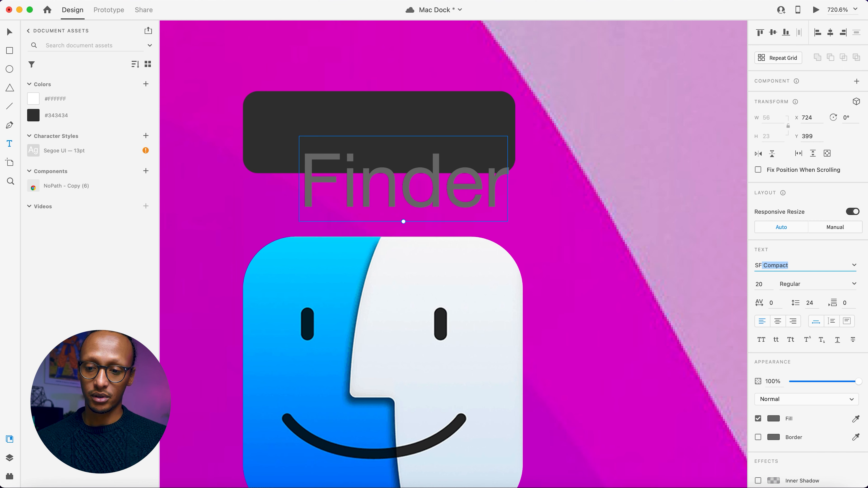
key("Down")
key("Down")
key("Down")
key("Down")
key("Down")
key("Down")
key("Up")
key("Return")
Move the Finder text onto the dark label and shrink it to about size 14.
key("Escape")
left_click_drag(401, 175, 383, 138)
left_click_drag(384, 188, 381, 147)
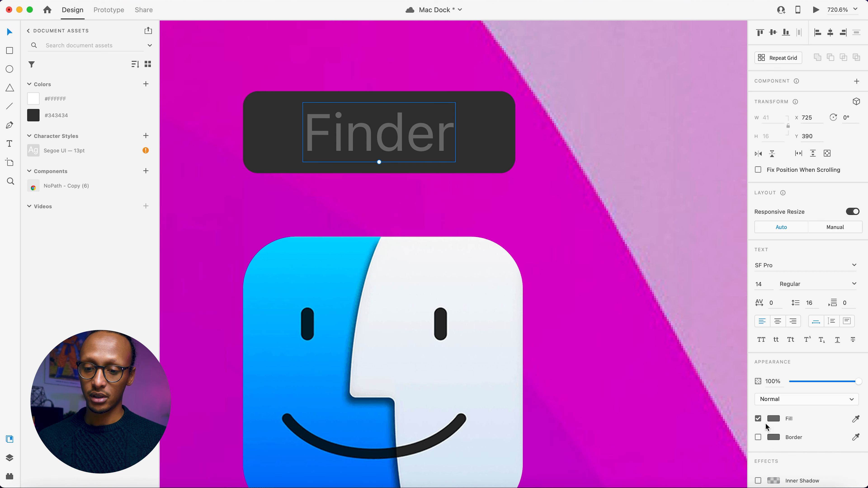
Set the fill of the Finder text to white and deselect it.
left_click(774, 418)
left_click_drag(709, 398, 568, 292)
left_click(569, 180)
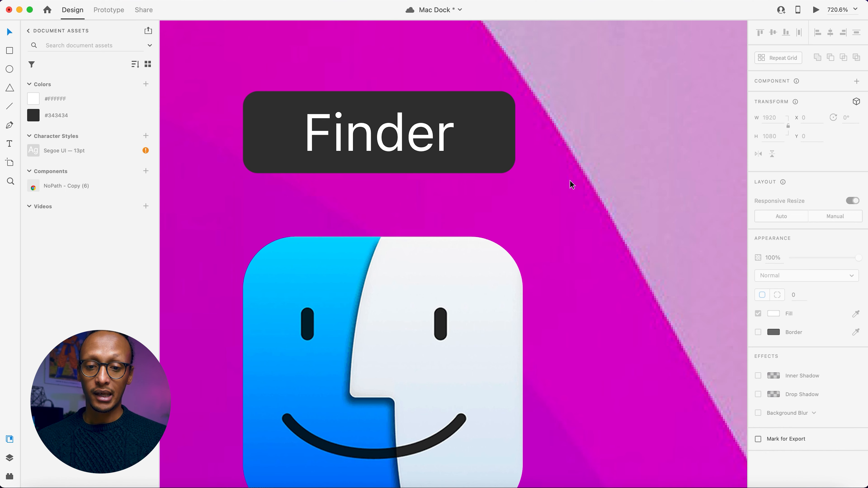
Centre-align the Finder text in the label.
scroll(455, 177, "down", 1)
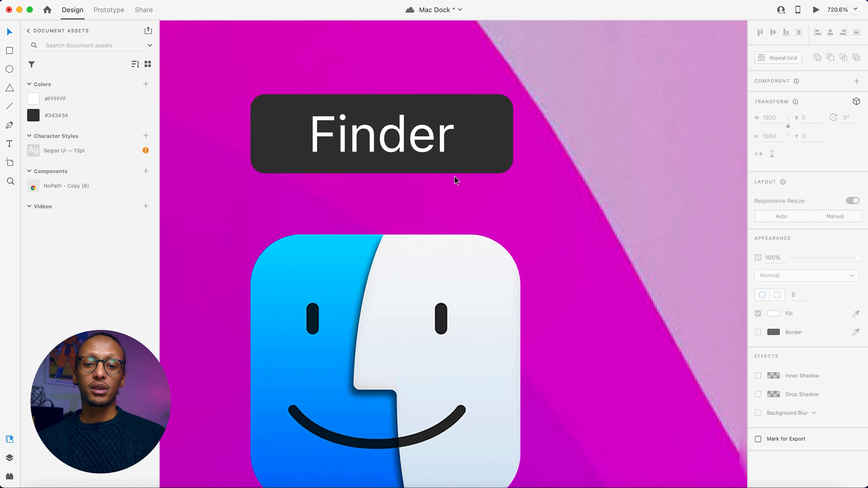
scroll(454, 177, "down", 1)
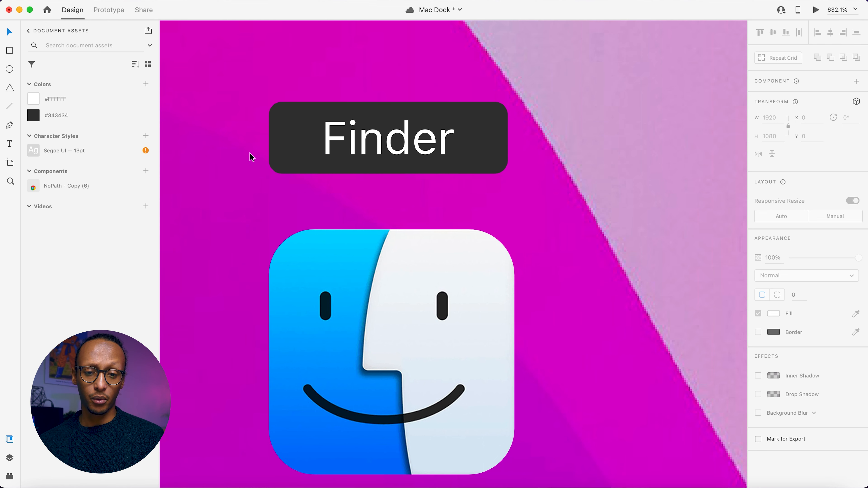
left_click(420, 161)
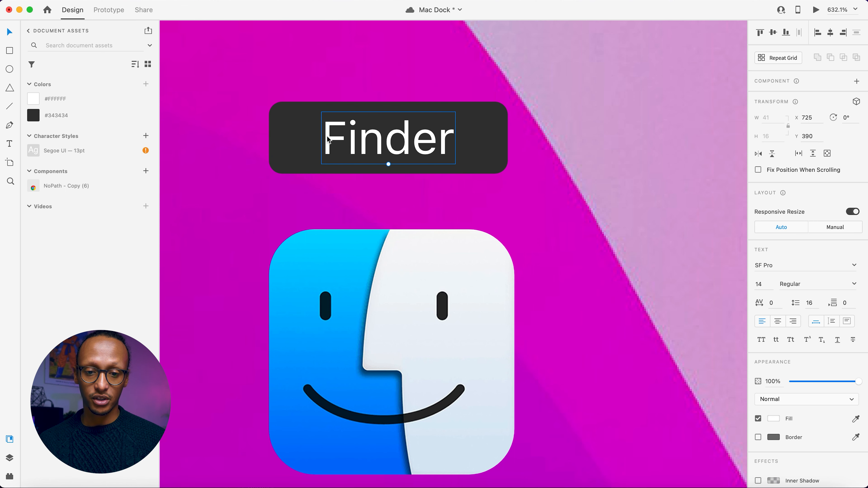
left_click(779, 323)
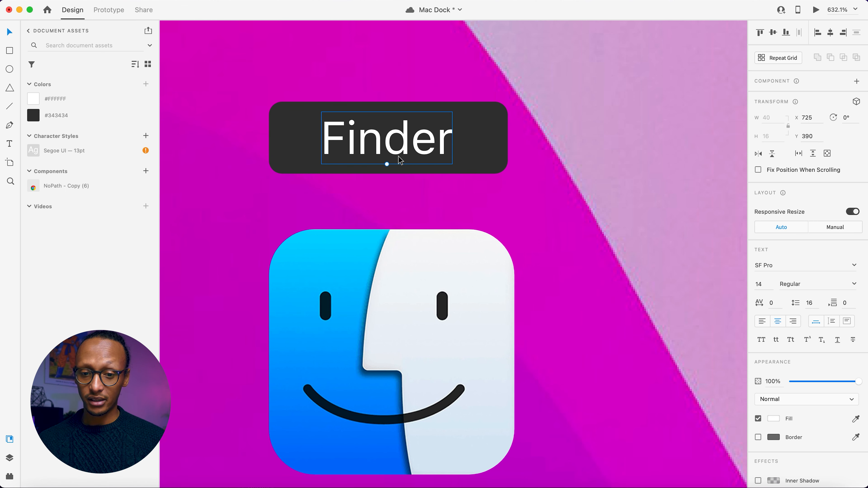
Narrow the dark label rectangle evenly from both sides to a width of 63 and deselect it.
left_click(459, 149)
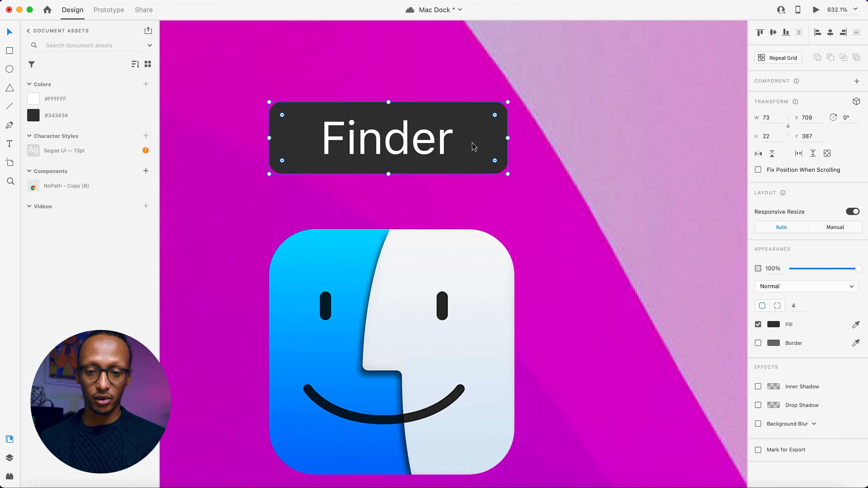
left_click_drag(508, 138, 491, 140)
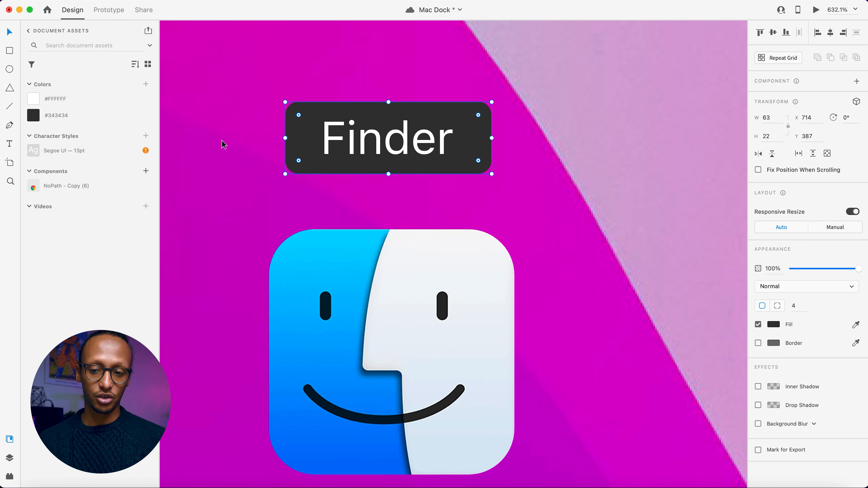
left_click(236, 143)
Draw a downward-pointing triangle about 11 by 9, rotated 180°, centred against the lower edge of the dark label.
left_click(9, 88)
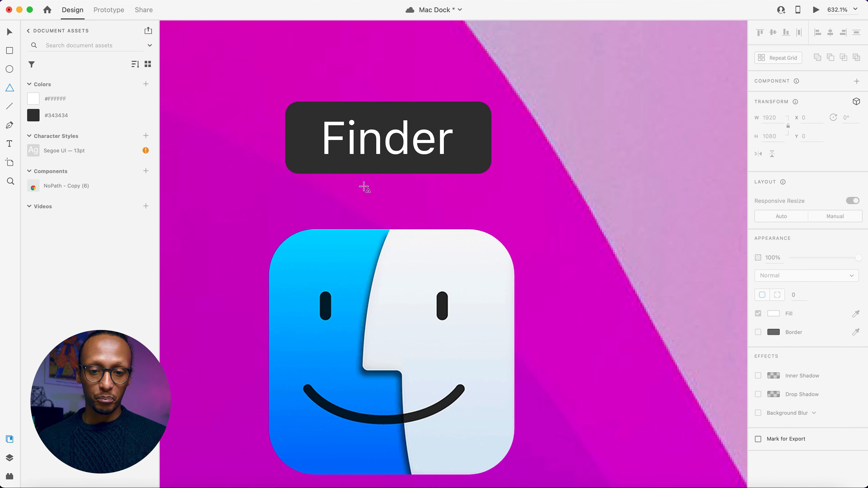
mouse_move(390, 200)
left_mouse_down()
mouse_move(388, 167)
mouse_move(426, 167)
mouse_move(426, 151)
mouse_move(430, 193)
mouse_move(369, 214)
left_mouse_up()
key("v")
left_click_drag(409, 182, 389, 182)
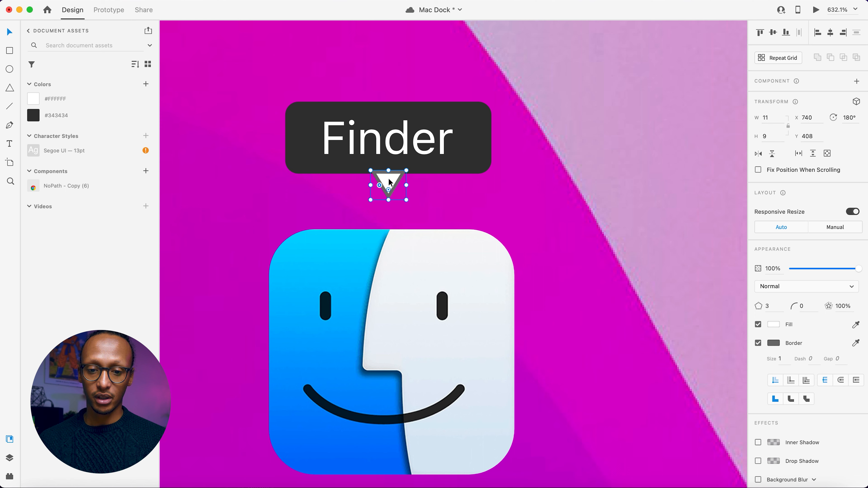
Give the triangle no border and the label's dark fill, and shorten it by raising its tip.
left_click(758, 343)
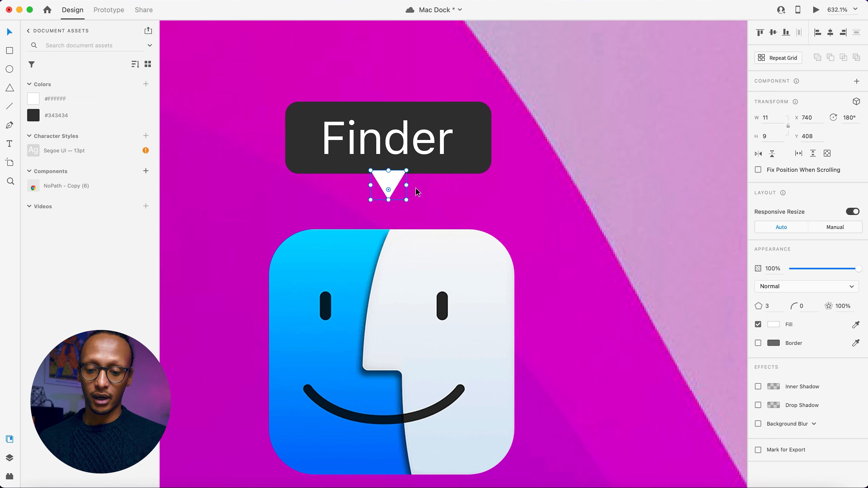
left_click(428, 162)
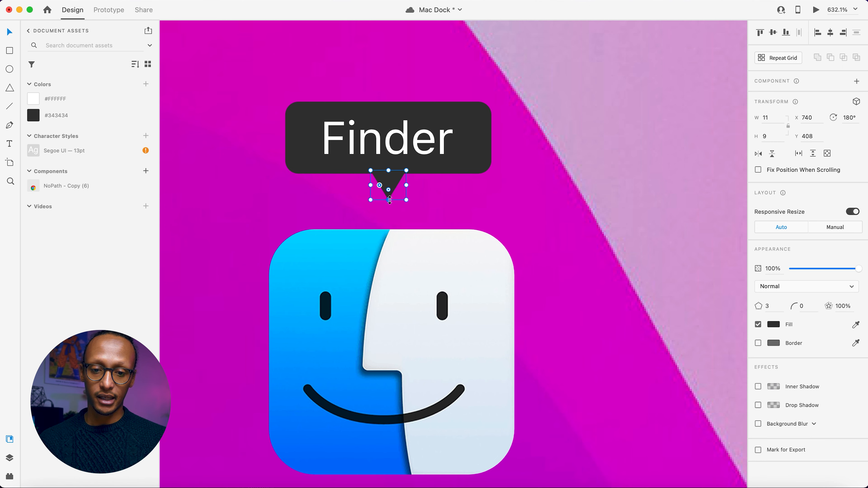
left_click_drag(389, 201, 388, 194)
key("Escape")
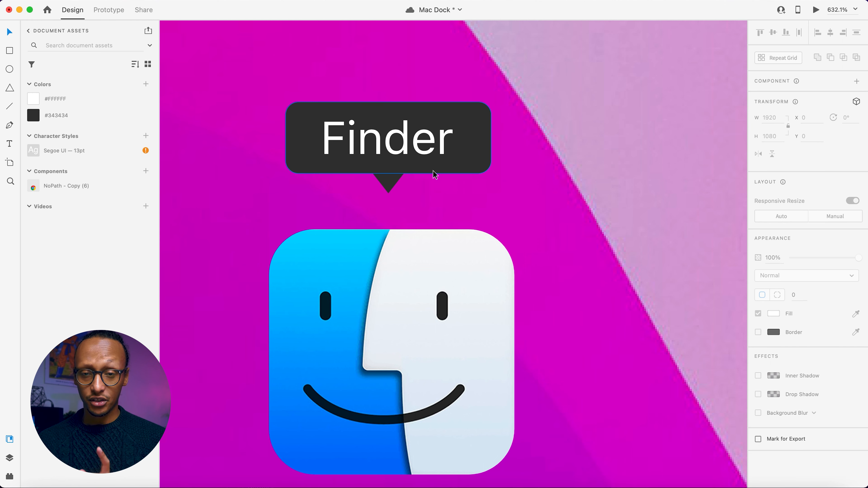
Group the dark label rectangle with the Finder text, leaving out the triangle.
left_click(433, 170)
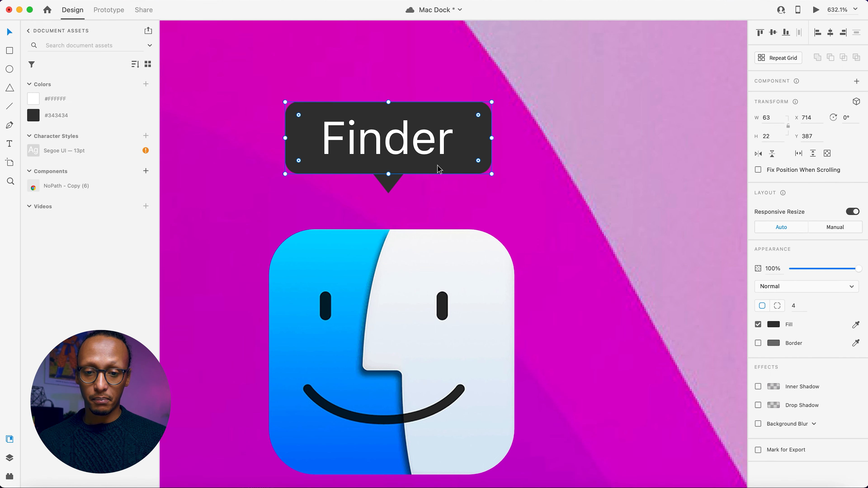
left_click(350, 140, "shift")
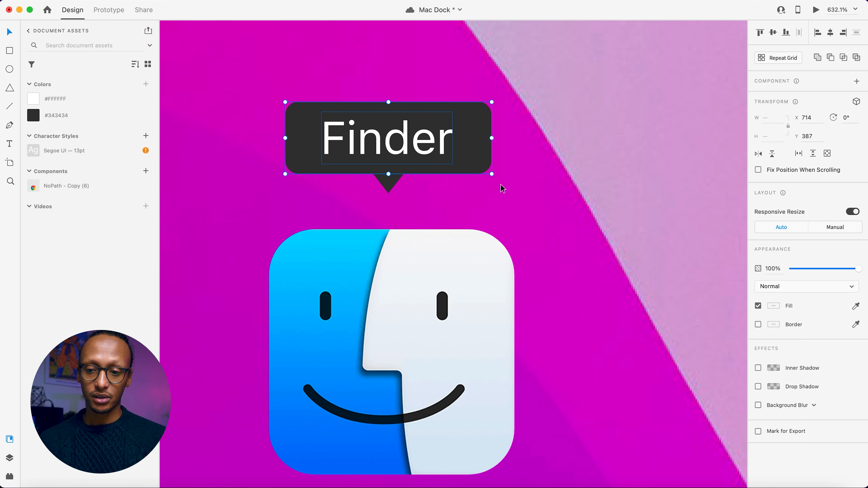
key("super+g")
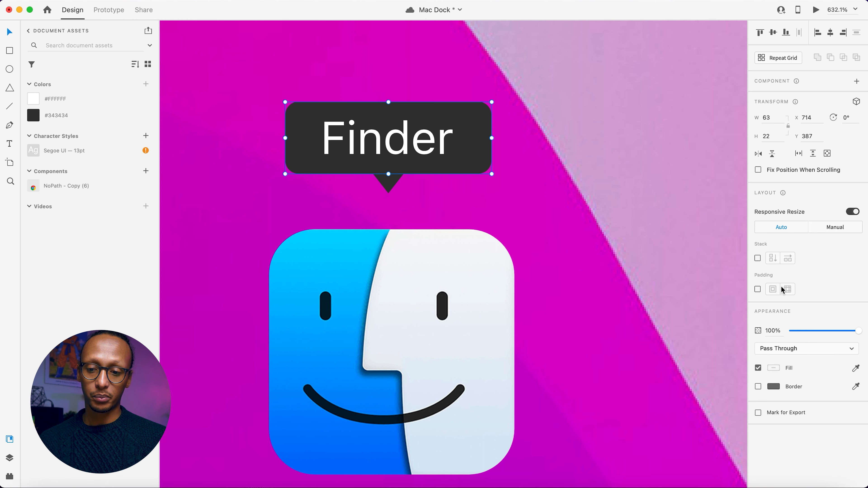
Enable padding on the label group and set its left padding to 12.
left_click(757, 289)
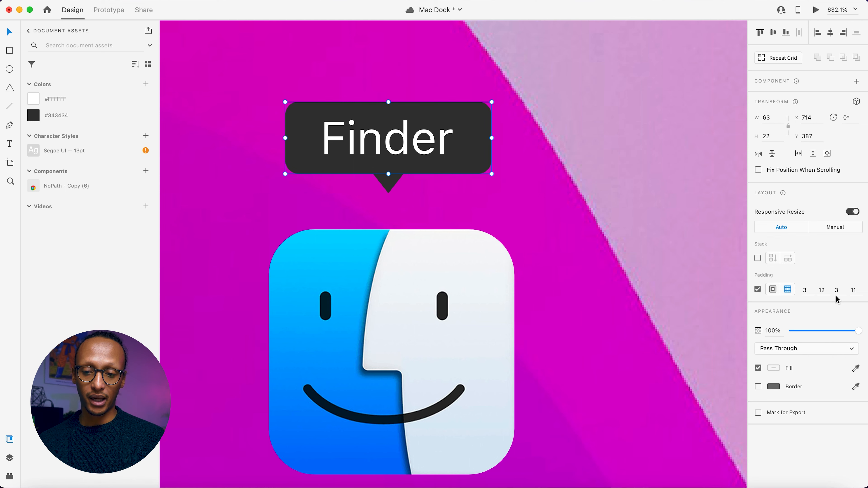
left_click(851, 290)
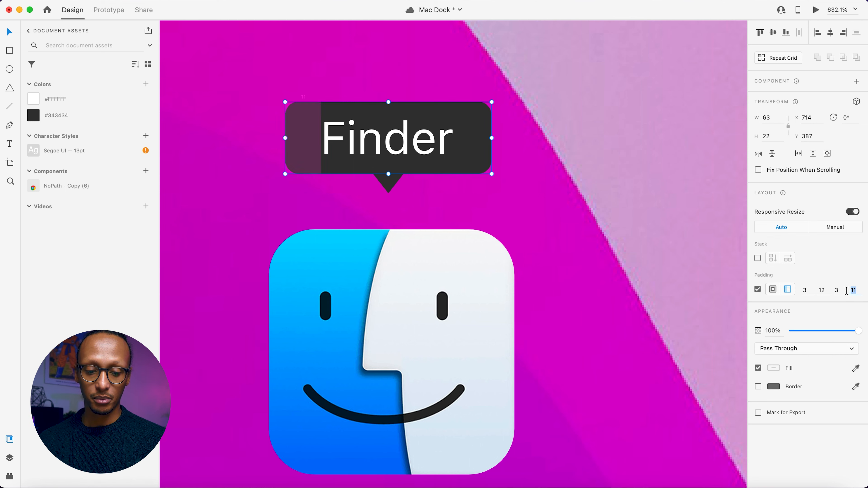
type("12")
key("Return")
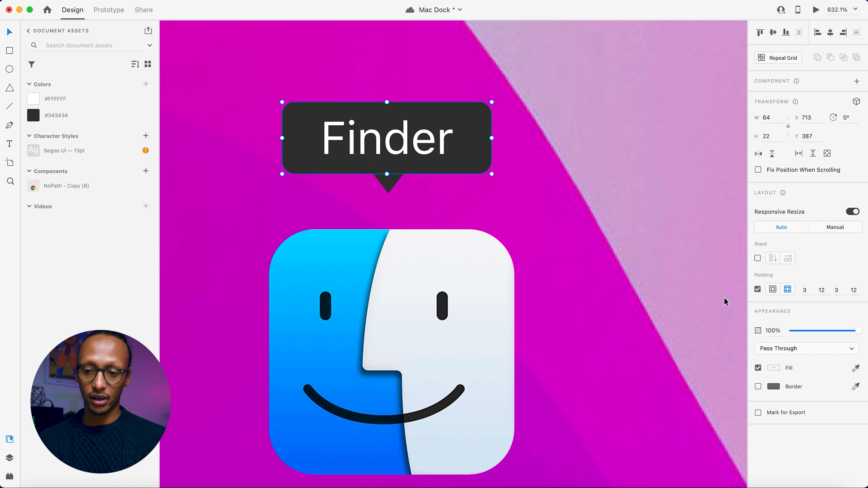
left_click(509, 194)
Test the label's automatic resizing by changing its text to "Chrome", and restore the text to "Finder".
double_click(381, 132)
double_click(382, 131)
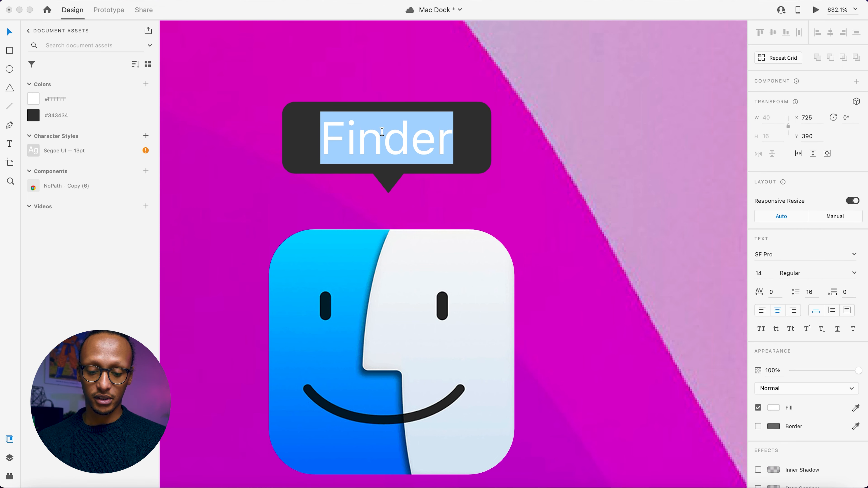
type("Chrome")
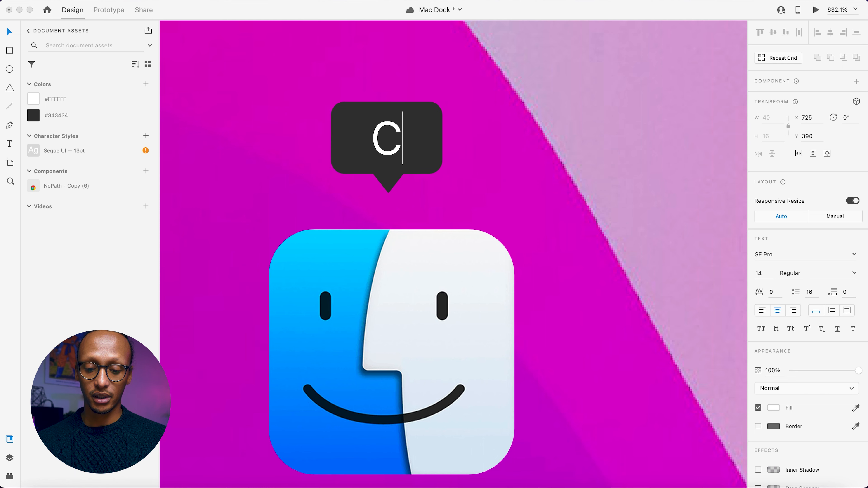
key("Escape")
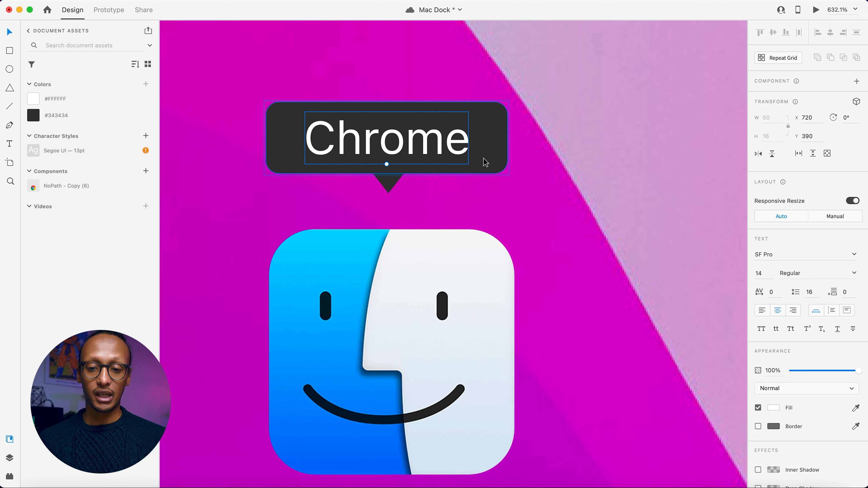
key("Escape")
key("Escape")
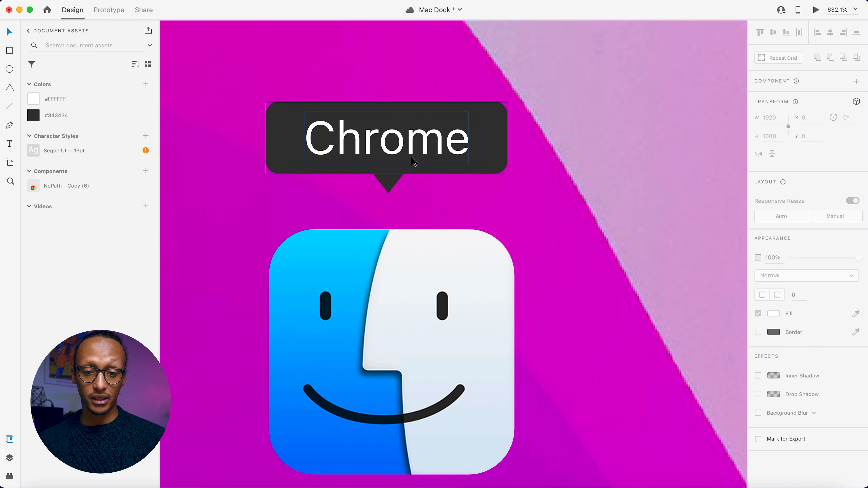
double_click(423, 161)
double_click(411, 148)
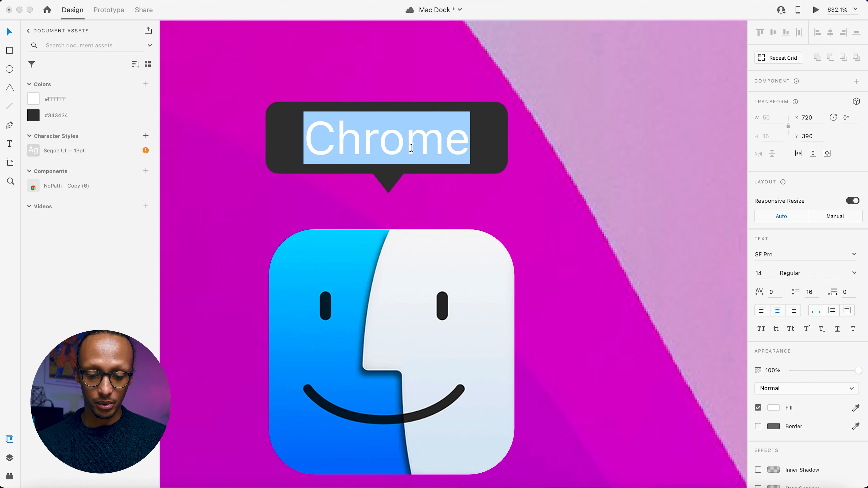
type("Finder")
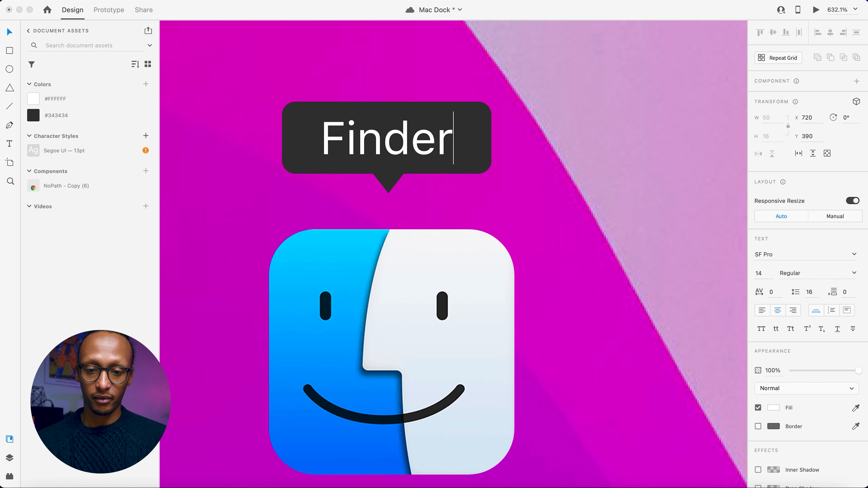
key("Escape")
Group the Finder label with its triangle pointer and rename the group Tooltip.
left_click_drag(511, 196, 296, 99)
key("super+g")
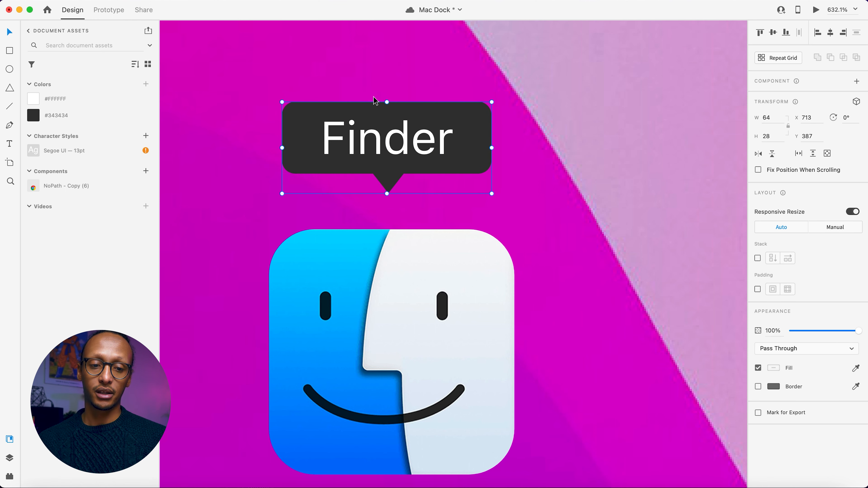
left_click(10, 457)
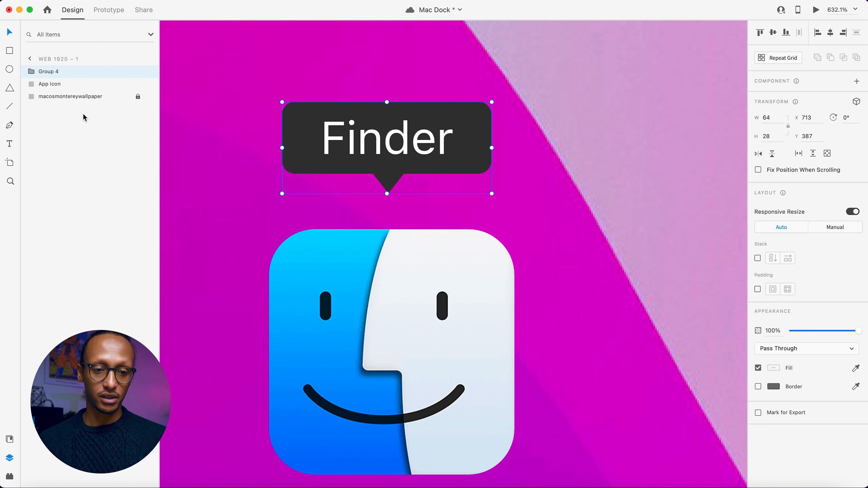
double_click(51, 71)
type("Tooltip")
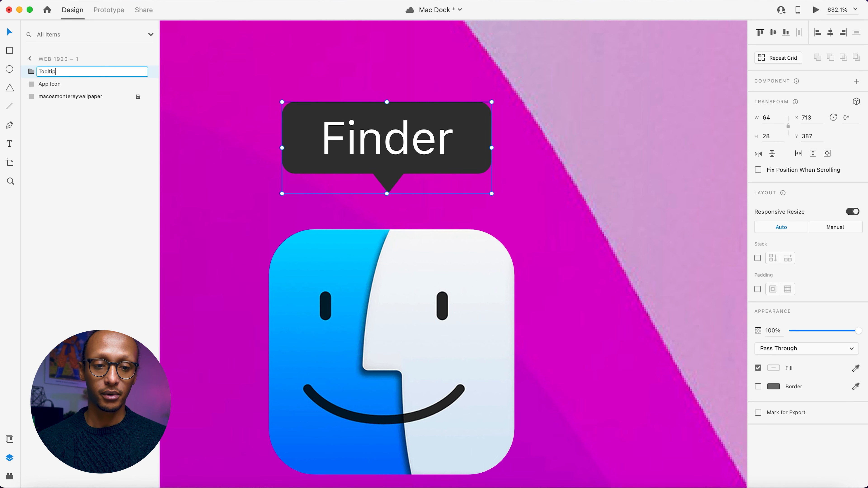
key("Return")
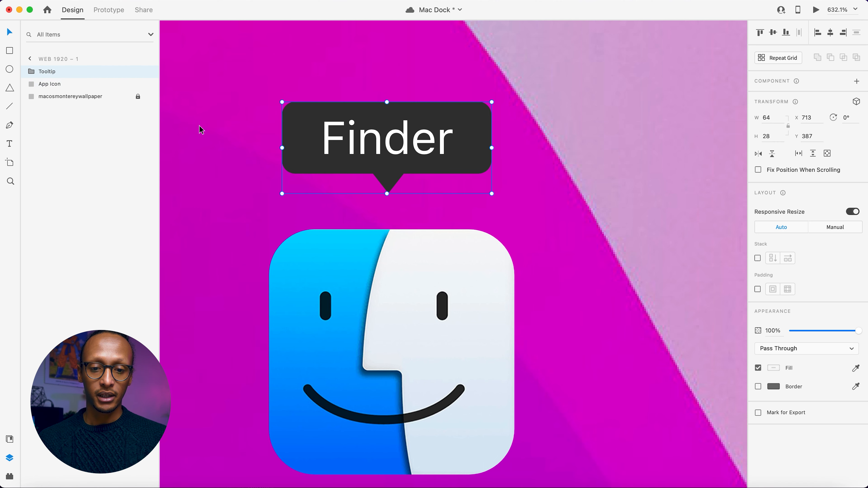
left_click(210, 145)
Move the Tooltip group down closer to the Finder icon, to Y 391, and deselect it.
scroll(210, 146, "down", 5)
scroll(211, 145, "left", 3)
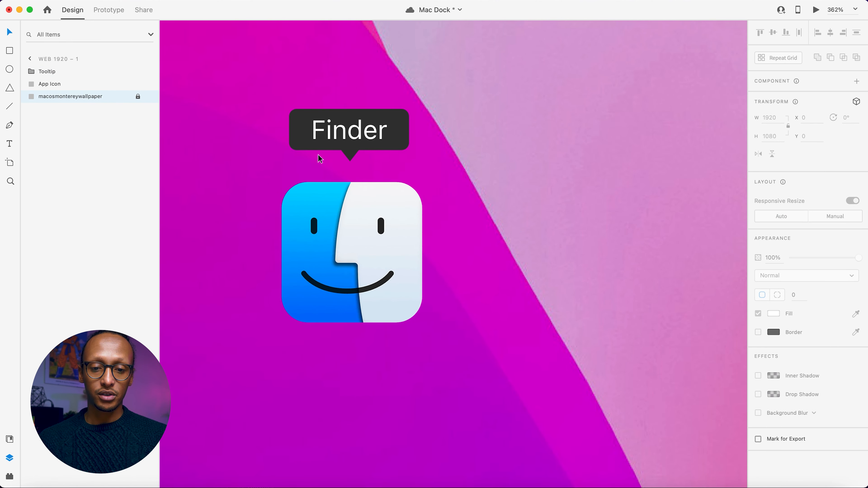
left_click_drag(348, 139, 349, 147)
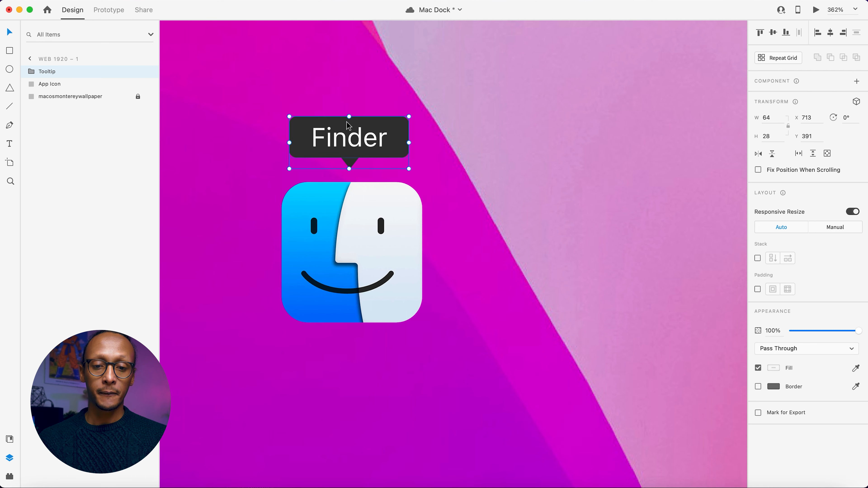
left_click(288, 170)
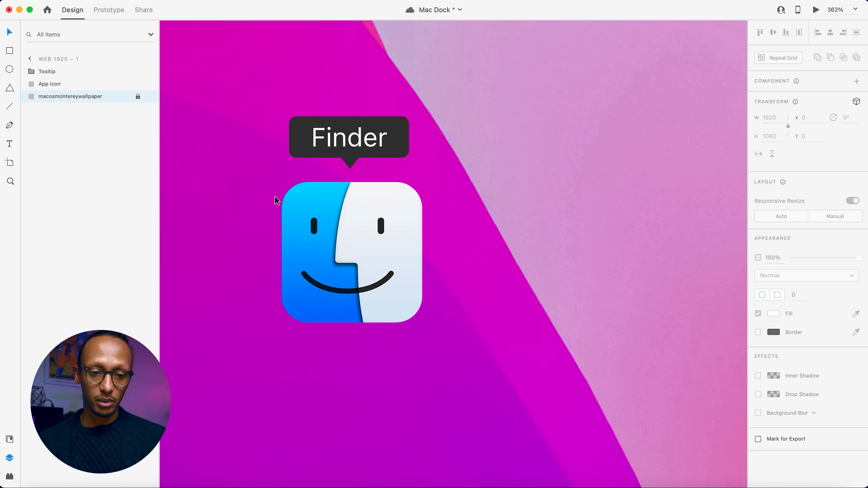
Save the document and draw a rectangle about 80 by 82 around the Finder icon, layered behind it but above the wallpaper.
left_click(10, 50)
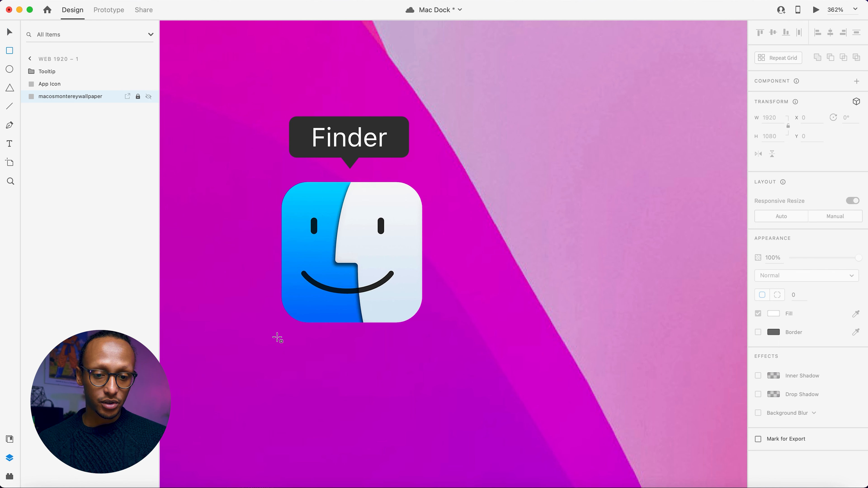
key("super+s")
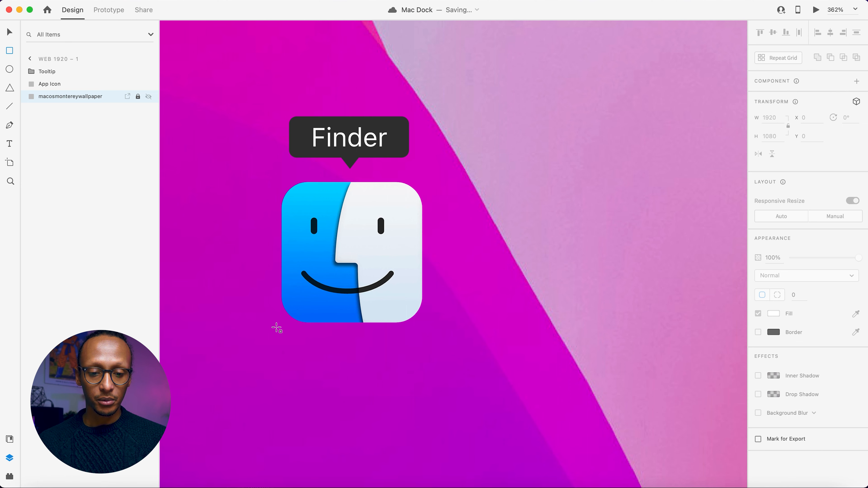
mouse_move(277, 327)
left_mouse_down()
mouse_move(443, 155)
mouse_move(407, 151)
mouse_move(426, 172)
left_mouse_up()
key("super+bracketleft")
key("super+shift+bracketleft")
key("super+bracketright")
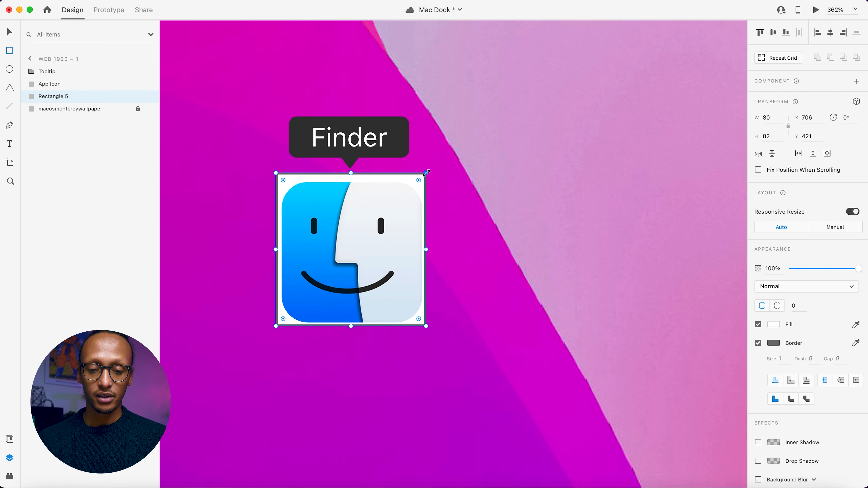
Widen the rectangle behind the Finder icon to 81 and remove its border.
left_click_drag(428, 249, 428, 249)
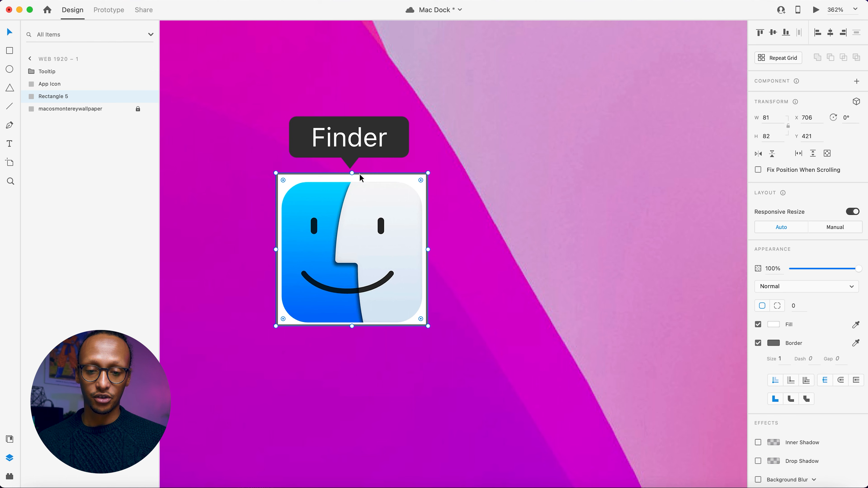
left_click(757, 343)
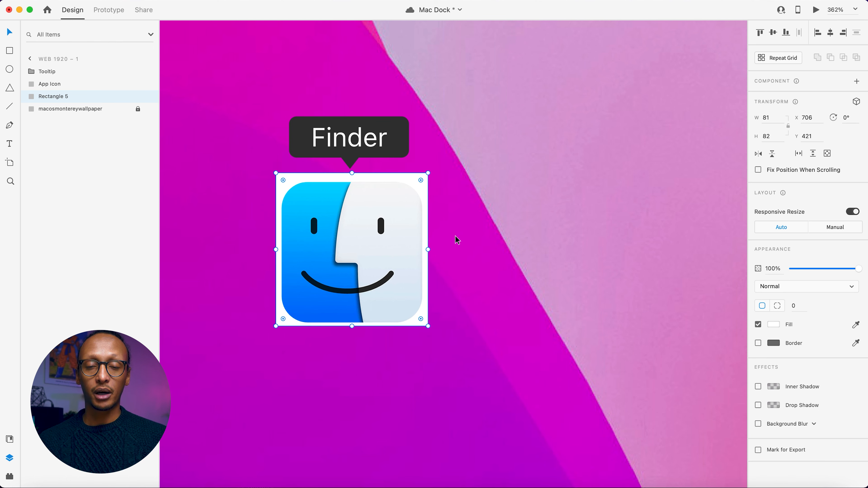
Rename the rectangle layer behind the Finder icon to "Invisble button" and deselect it.
double_click(61, 96)
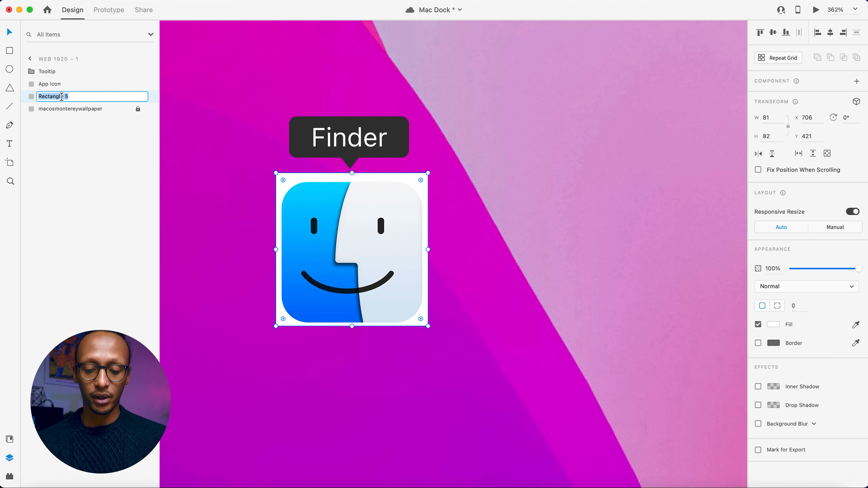
type("Invi")
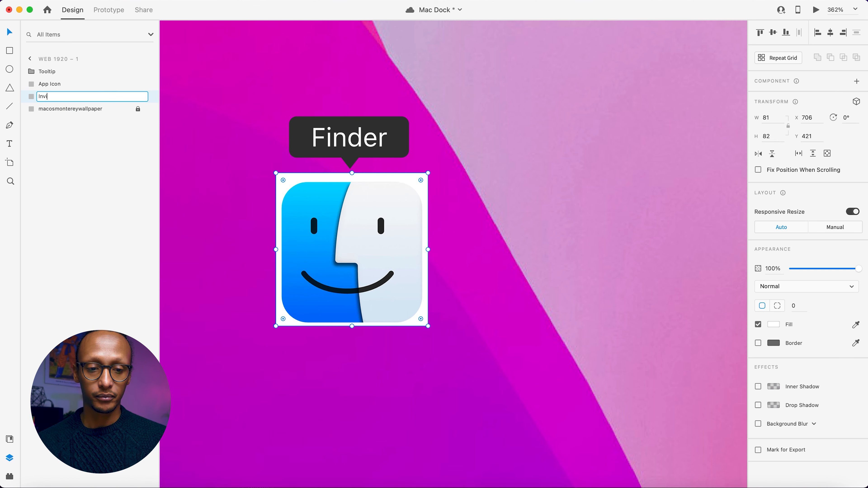
type("sble butto")
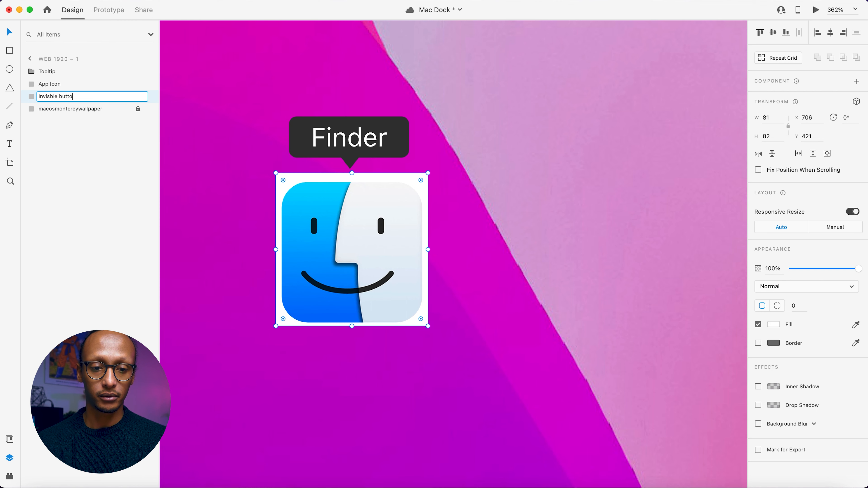
type("n")
key("Return")
left_click(193, 186)
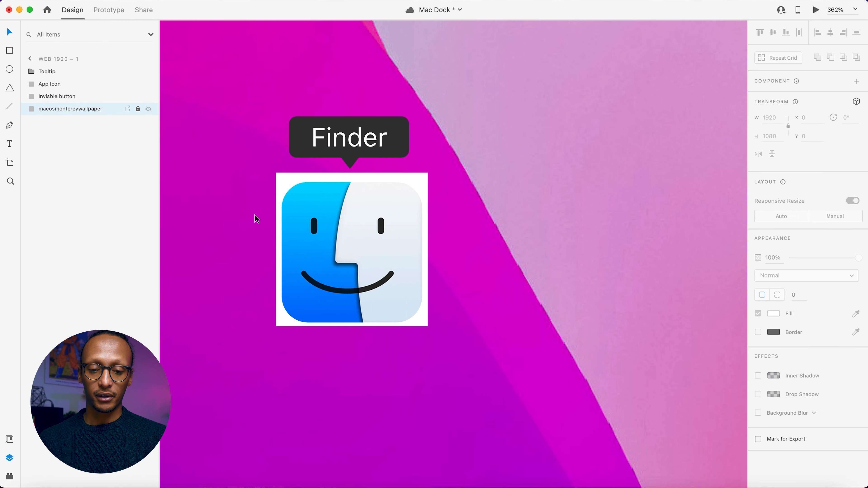
Make the tooltip, app icon and invisible button into one component and add a Hover State to it, keeping the default state name.
scroll(255, 215, "down", 3)
left_click_drag(441, 355, 277, 110)
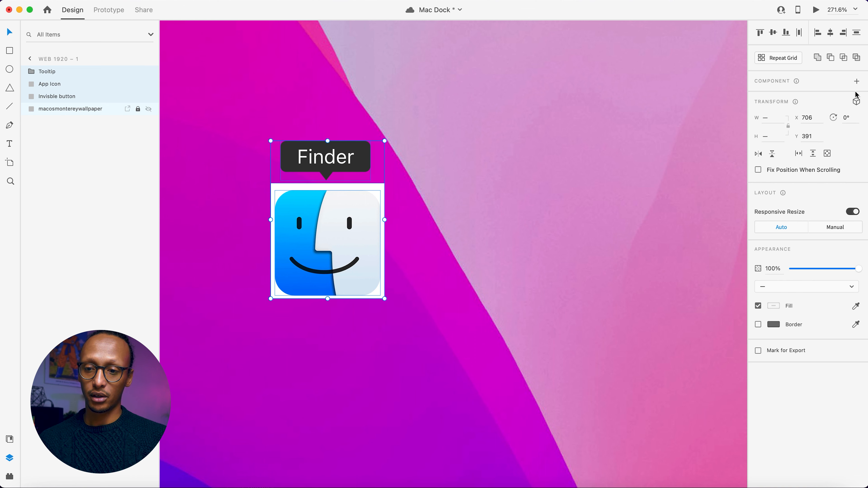
left_click(856, 82)
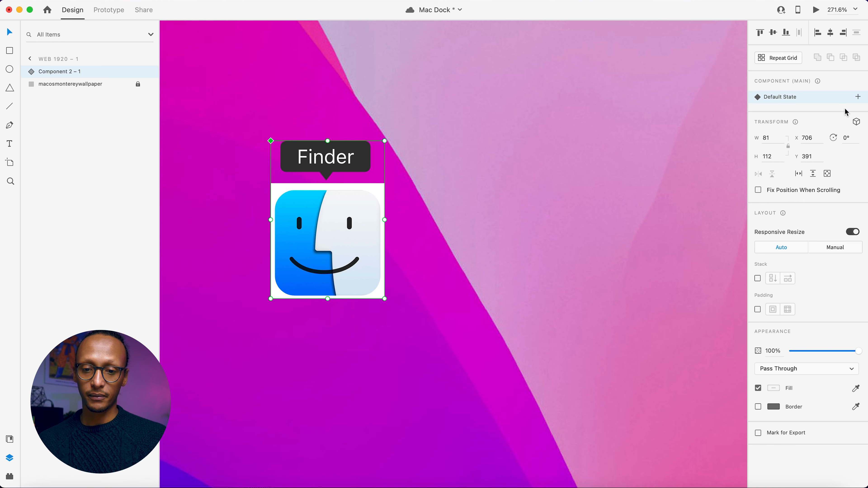
left_click(857, 98)
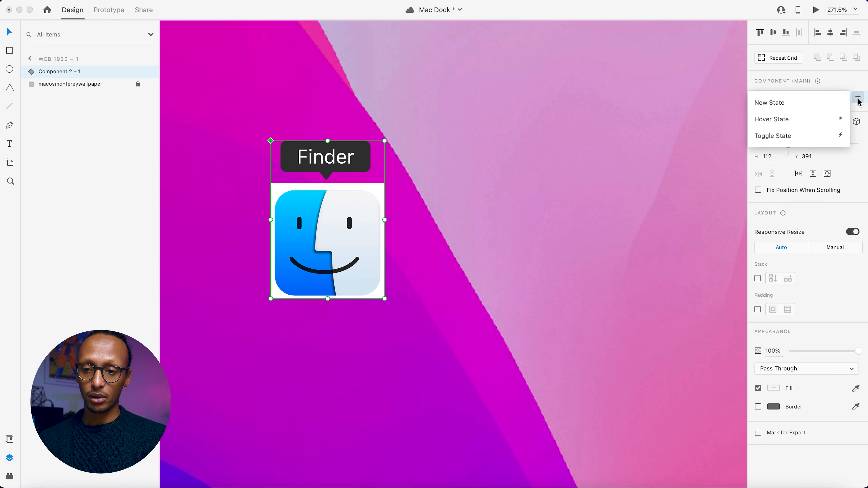
left_click(780, 123)
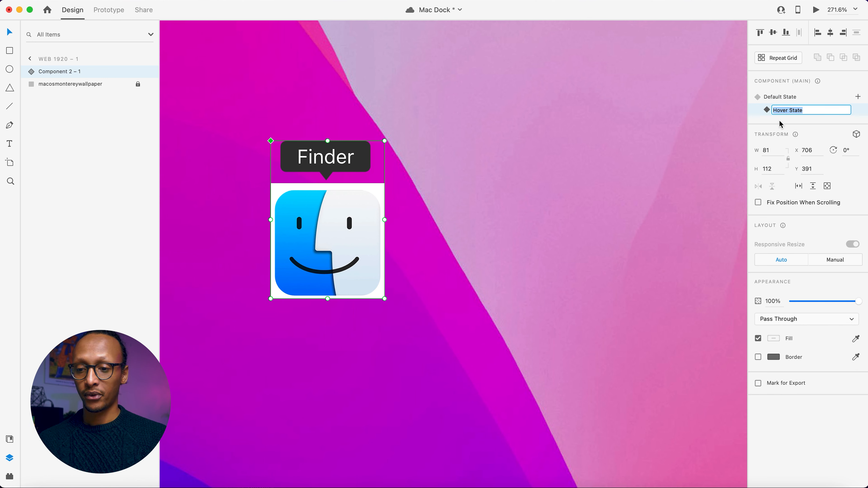
key("Return")
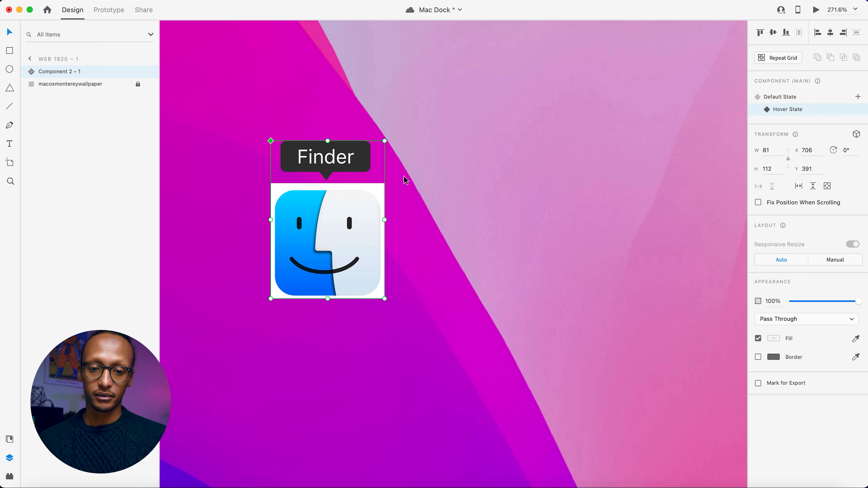
In the Hover State, move the app icon and Tooltip group up together until the tooltip sits at Y 368.
double_click(323, 217)
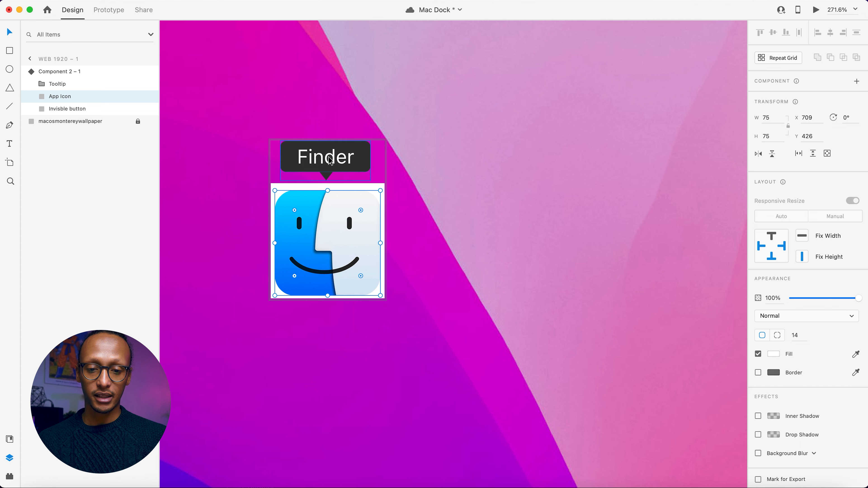
left_click(338, 166, "shift")
left_click_drag(338, 166, 340, 131)
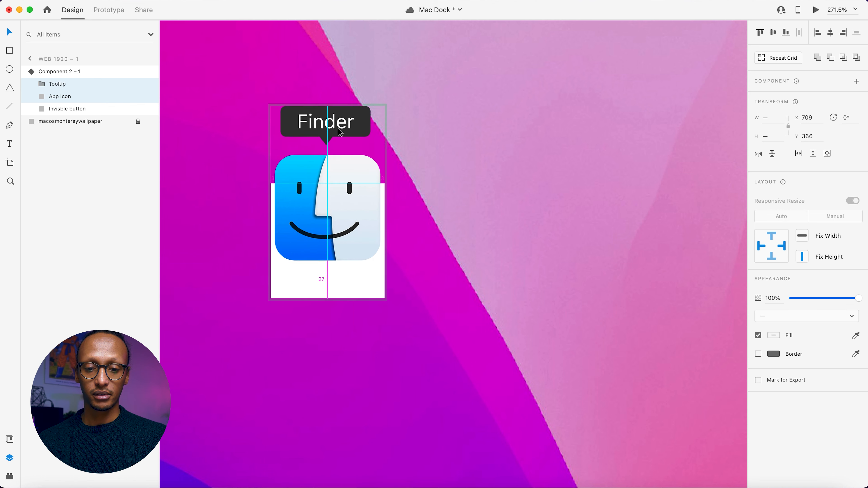
left_click_drag(339, 132, 341, 134)
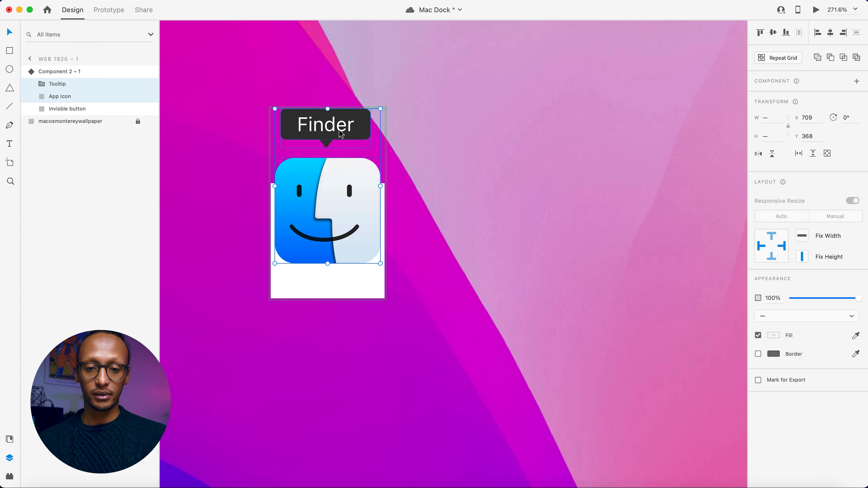
left_click(348, 107)
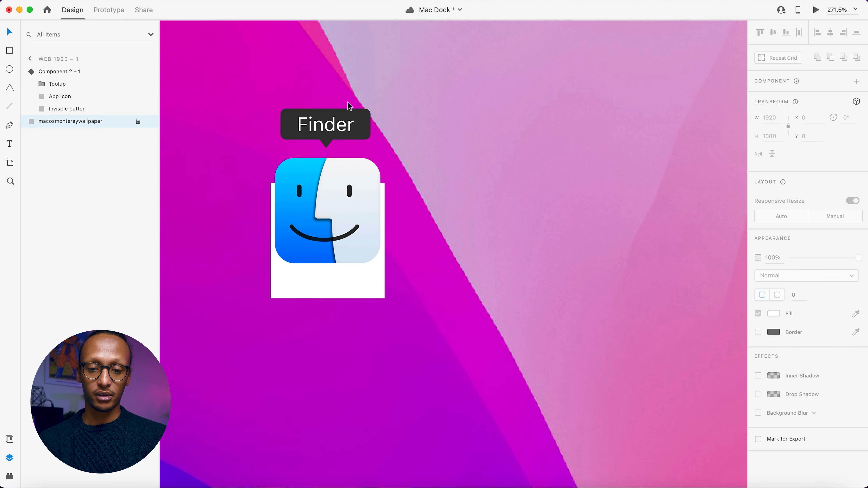
Draw a flat ellipse about 59 by 5 below the Finder icon, remove its border and fill it with black #000000.
left_click(9, 69)
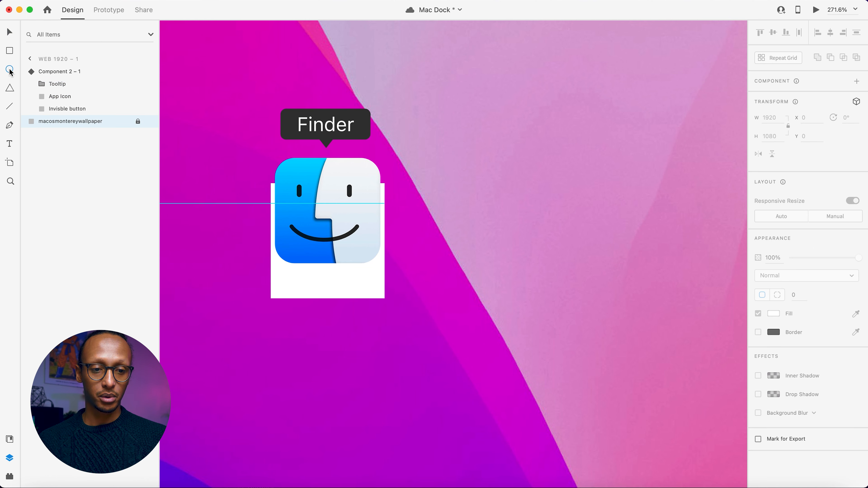
left_click_drag(287, 284, 341, 283)
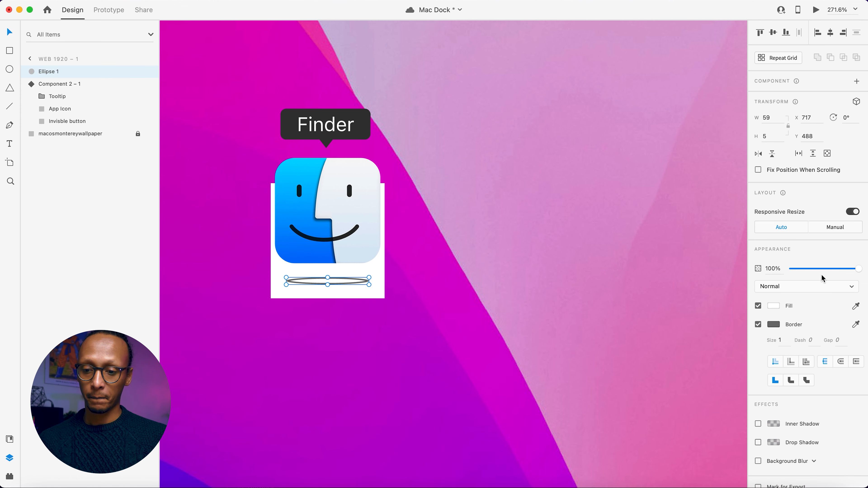
left_click(758, 325)
left_click(772, 307)
left_click_drag(684, 301, 651, 336)
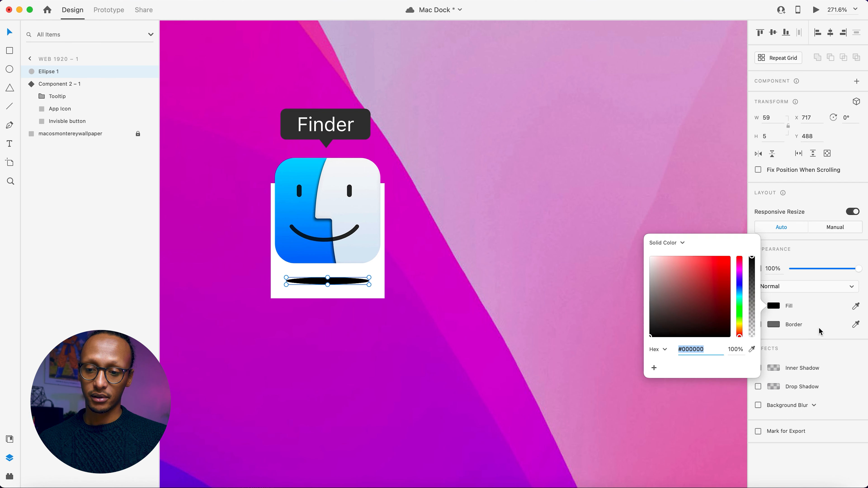
Give the ellipse an Object Blur of 2 and lower its opacity to 23%.
left_click(758, 405)
left_click(782, 405)
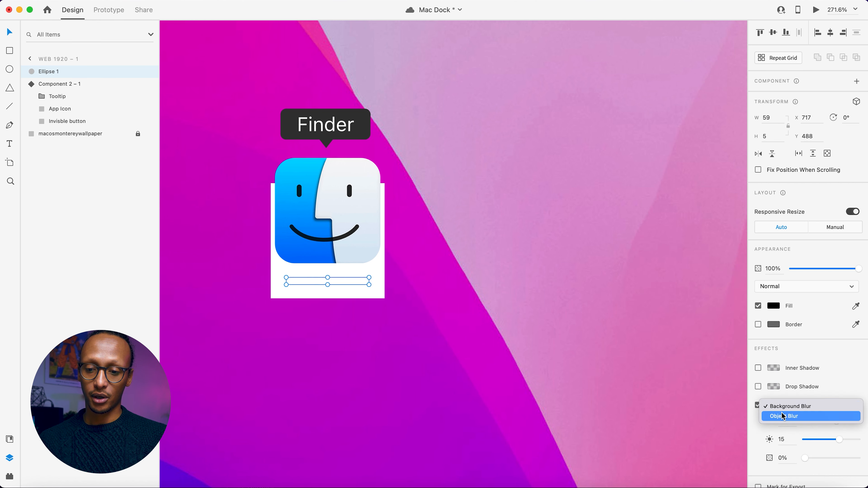
left_click(782, 416)
left_click_drag(835, 420, 807, 423)
left_click_drag(859, 269, 808, 270)
Raise the app icon and Tooltip group further above the blurred ellipse, bringing the tooltip to Y 359.
left_click(351, 209)
double_click(352, 209)
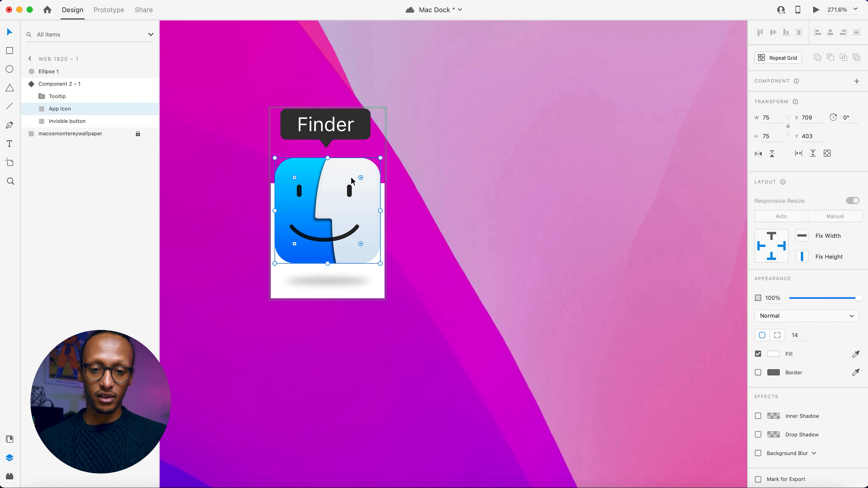
left_click(352, 130, "shift")
left_click_drag(352, 133, 351, 121)
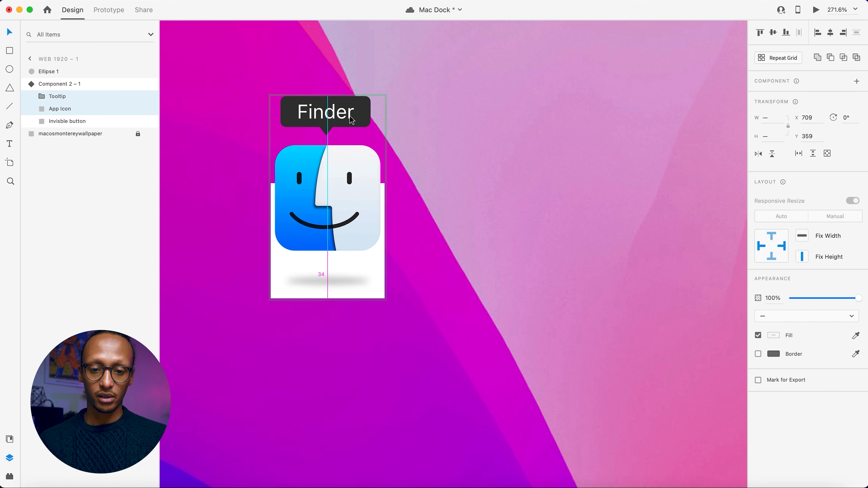
left_click(316, 281)
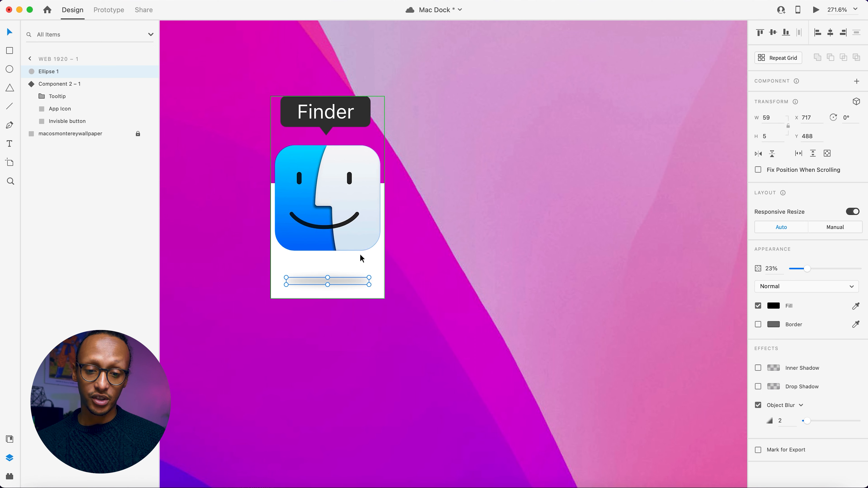
left_click(446, 208)
Switch the Finder component to its Default State and select the blurred ellipse.
left_click(320, 211)
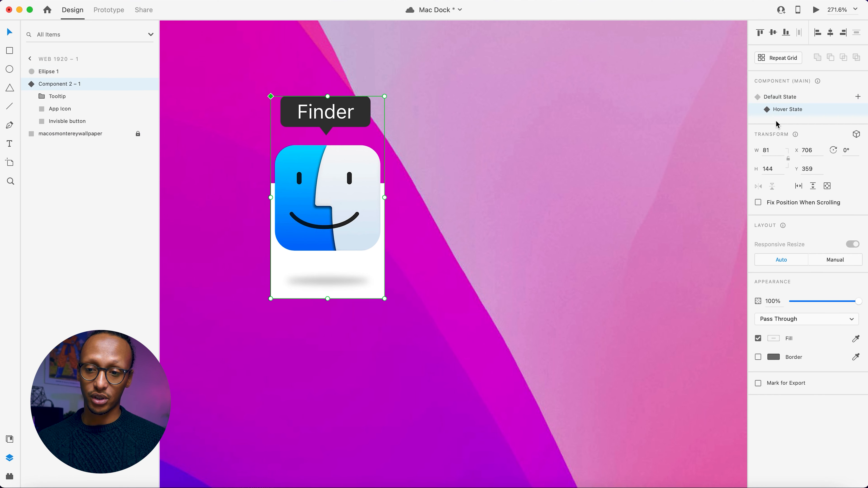
left_click(782, 99)
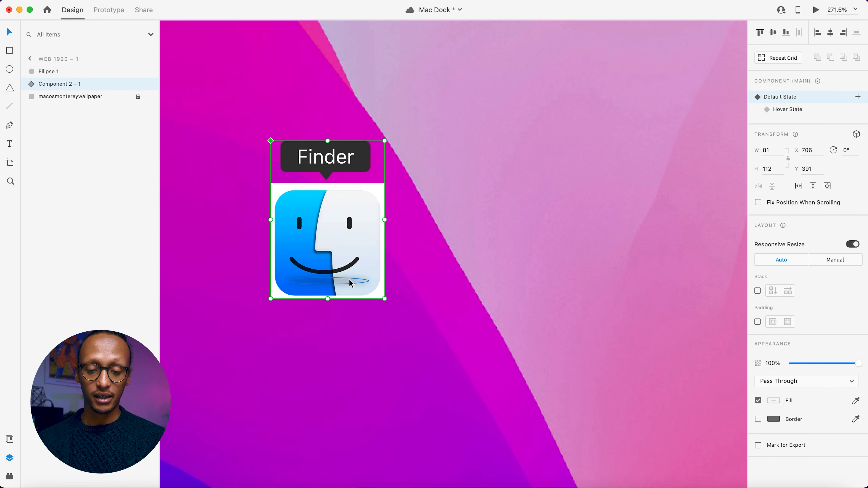
left_click(341, 283)
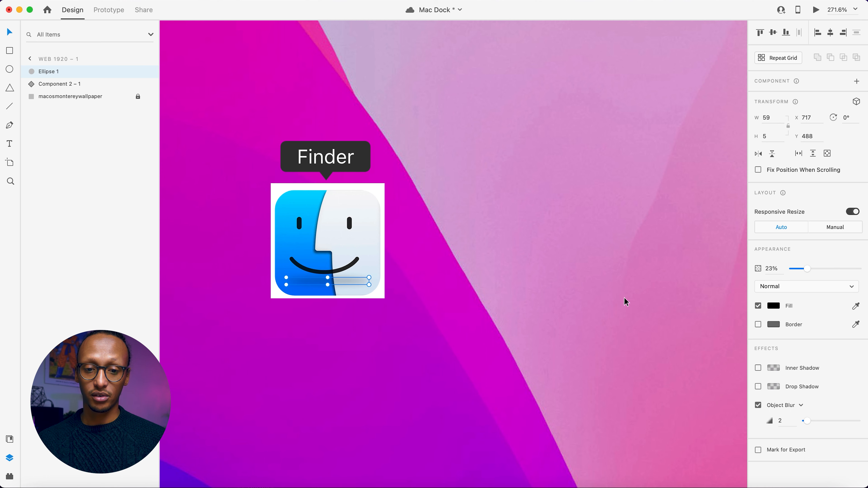
left_click(369, 262)
left_click_drag(373, 256, 509, 239)
key("super+z")
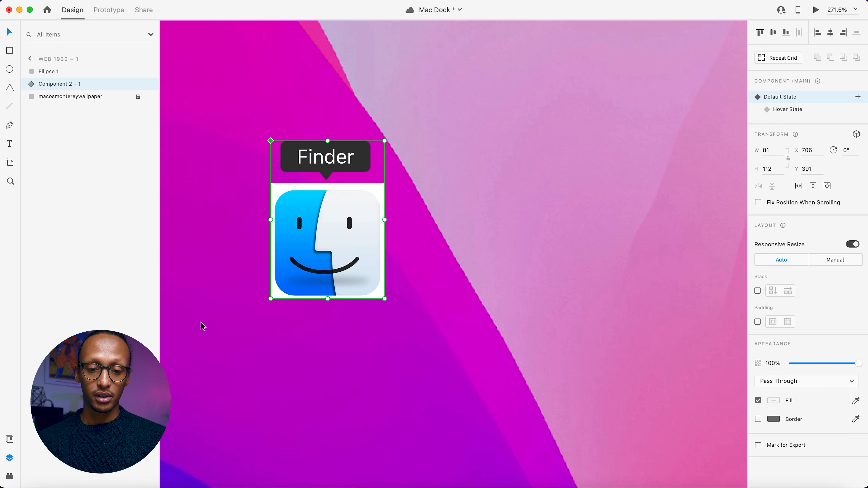
Cut the blurred ellipse from the artboard and paste it inside the Finder component's Default State.
left_click(307, 282)
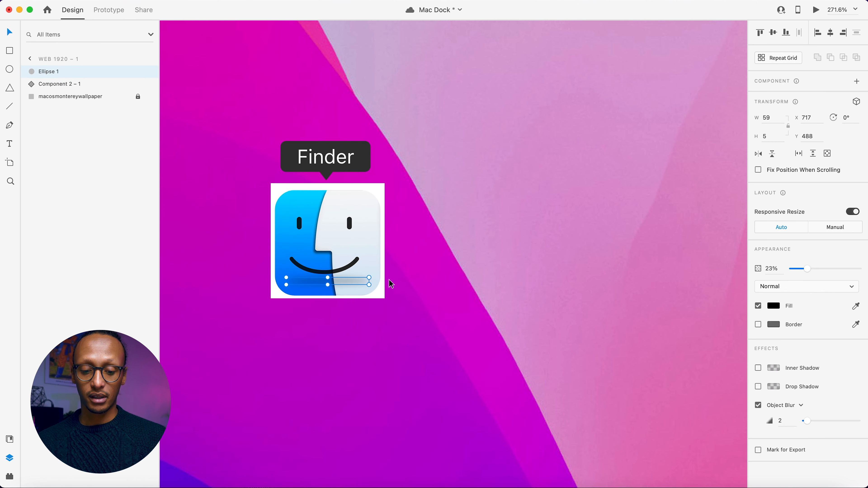
key("Delete")
left_click(346, 268)
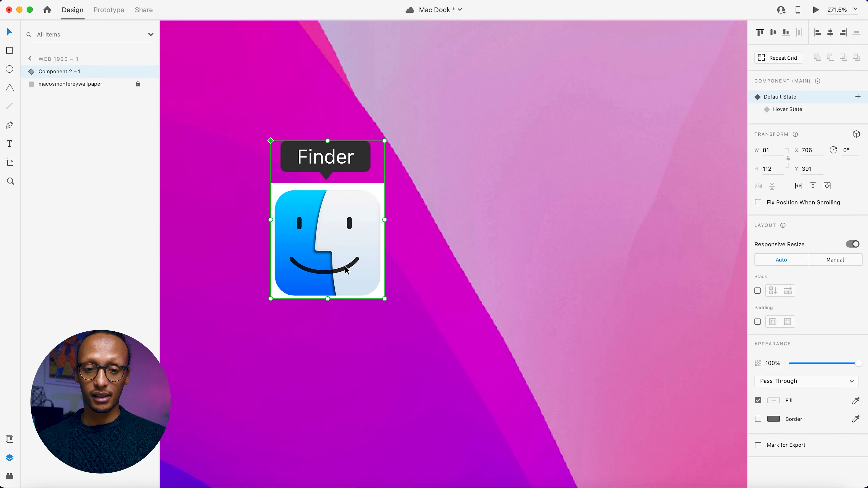
double_click(346, 268)
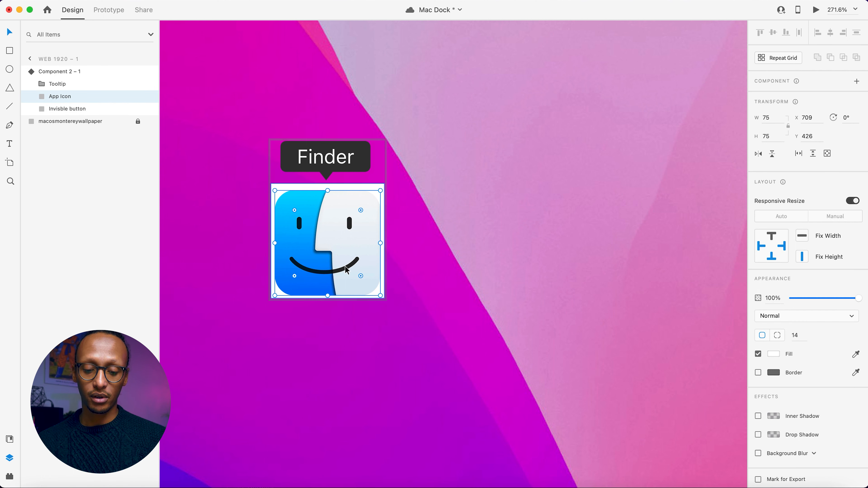
key("super+z")
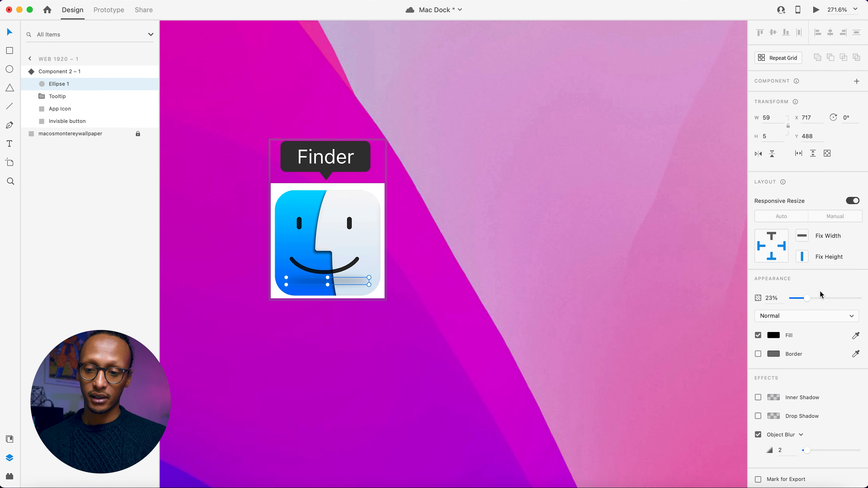
Set the ellipse's opacity to 0% in the Default State and rename its layer "shadow".
left_click_drag(806, 301, 791, 299)
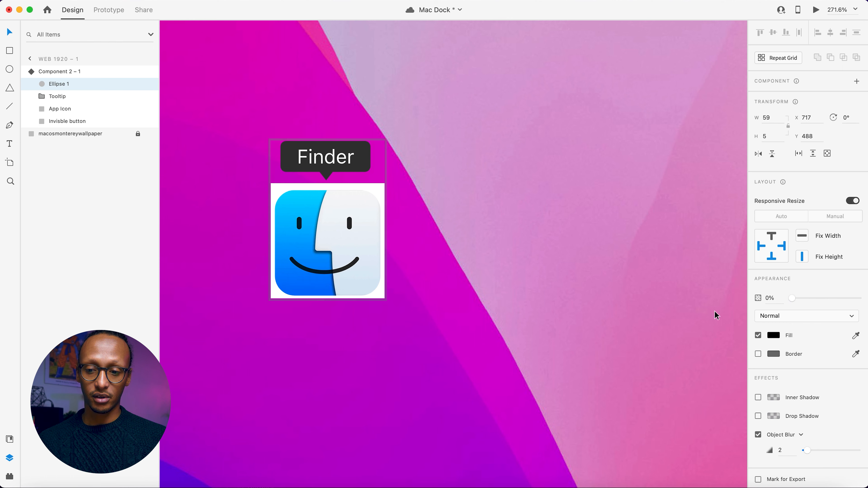
double_click(60, 84)
type("shadow")
key("Return")
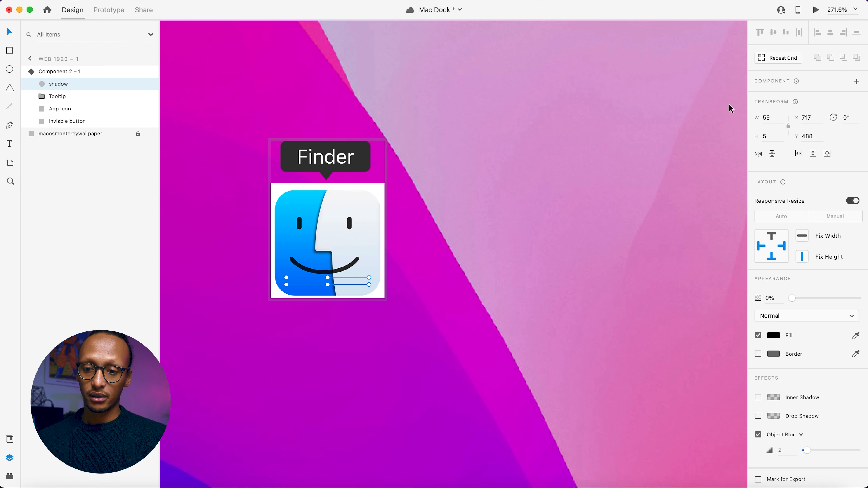
In the component's Hover State, set the shadow layer's opacity to 25% and reselect the whole component.
left_click(465, 151)
left_click(343, 215)
left_click(781, 110)
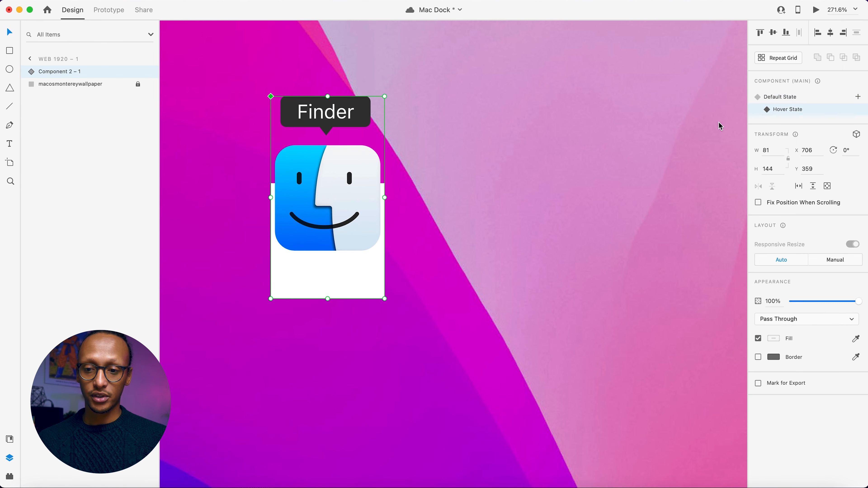
double_click(350, 238)
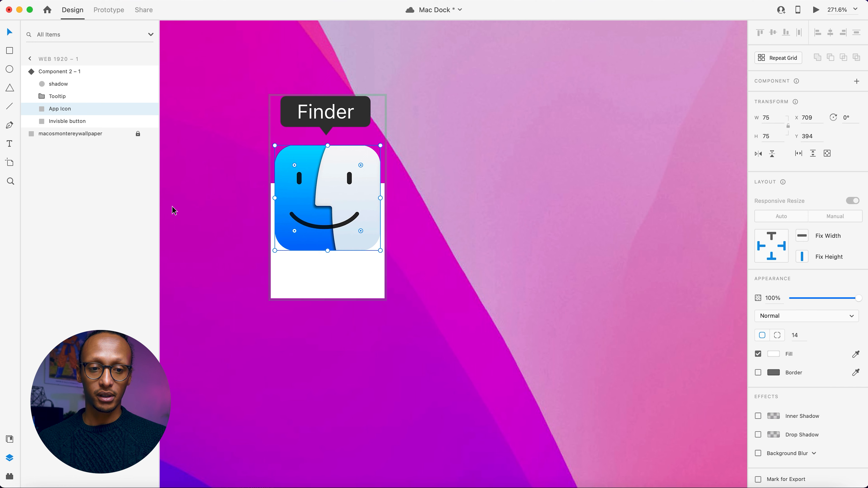
left_click(64, 84)
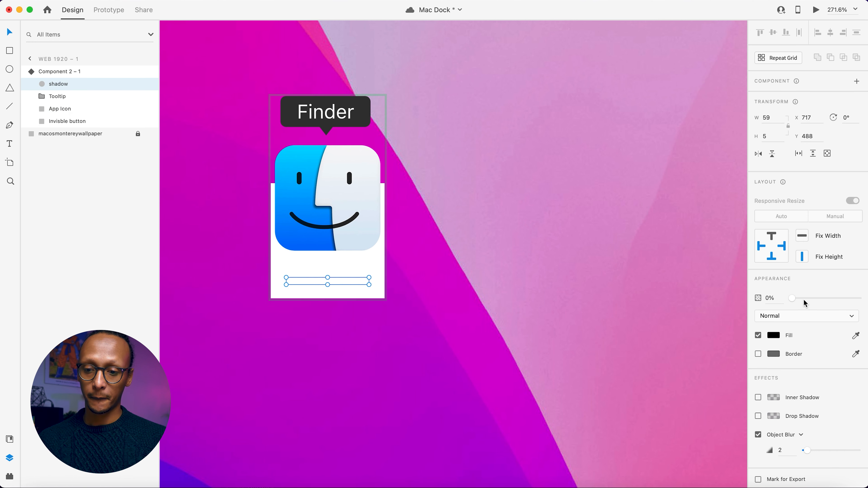
left_click_drag(793, 300, 813, 303)
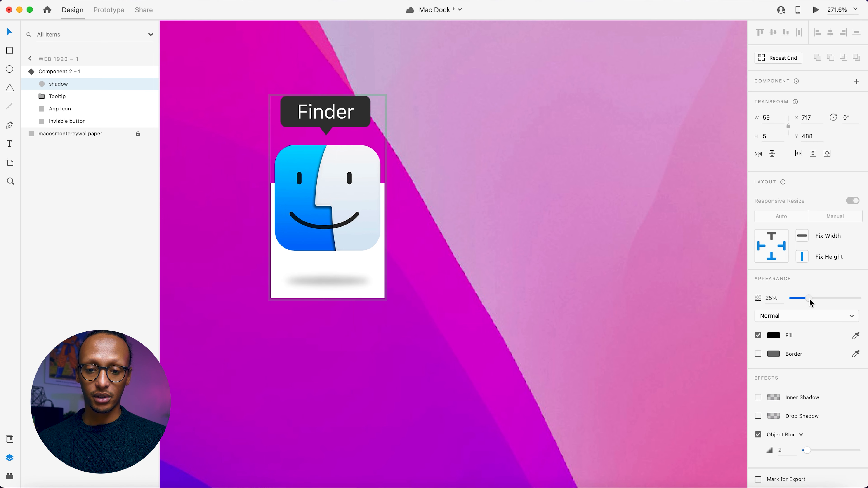
left_click(566, 276)
left_click(352, 275)
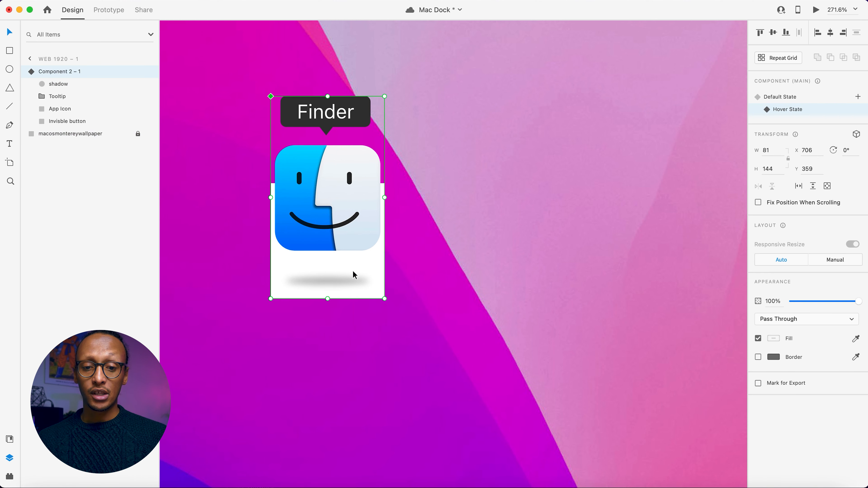
Switch the Finder component to its Default State and centre it vertically and horizontally on the artboard.
left_click(782, 96)
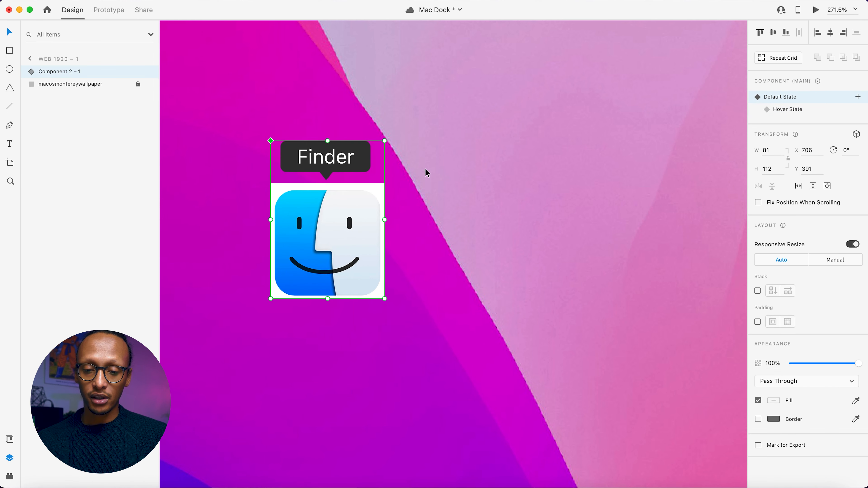
scroll(410, 183, "down", 3)
scroll(505, 171, "down", 5)
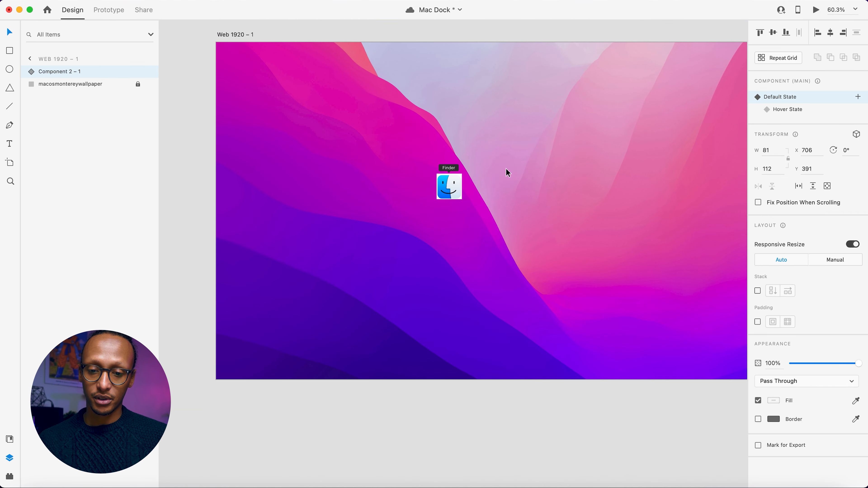
left_click(774, 34)
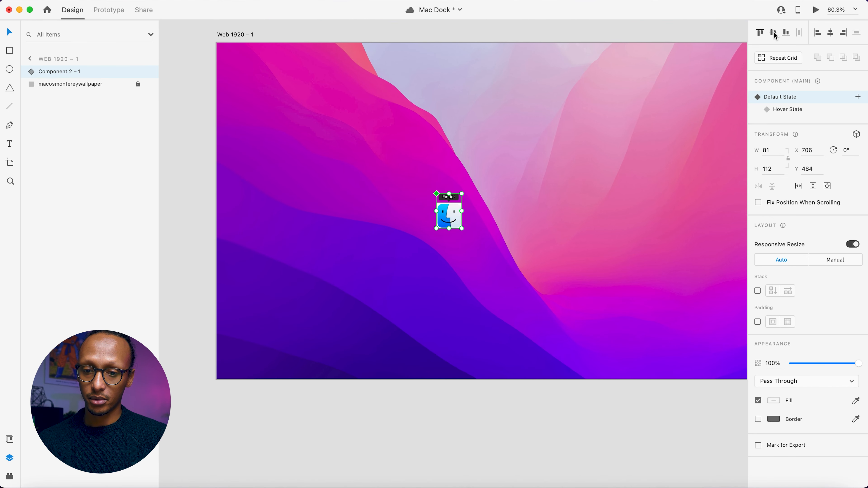
left_click(831, 33)
In the Default State, raise the Tooltip group to about Y 447 and set its opacity to 0%.
scroll(574, 214, "up", 3)
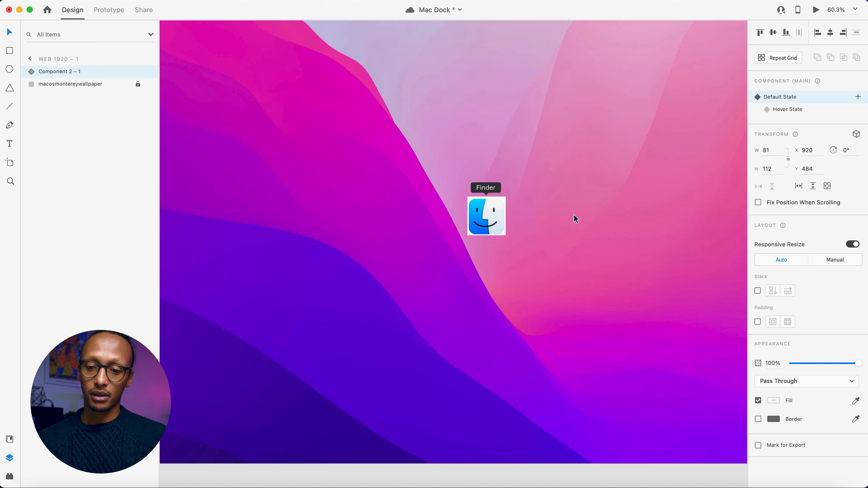
scroll(568, 209, "up", 5)
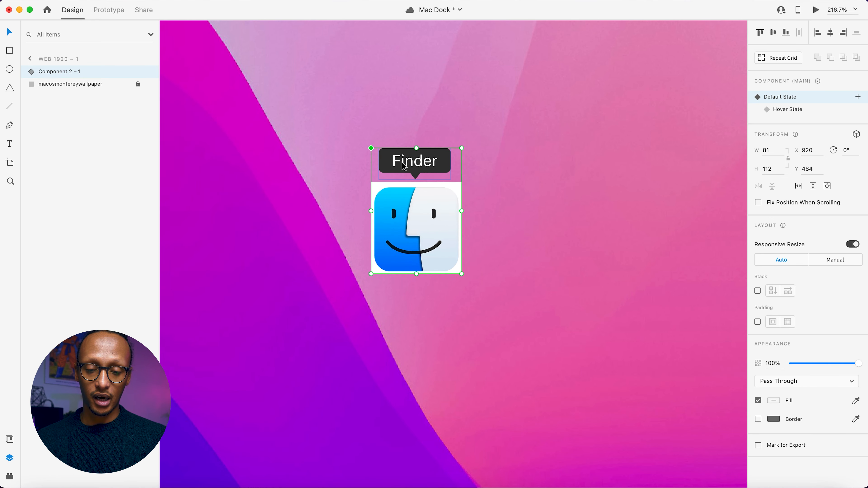
scroll(403, 167, "up", 2)
double_click(420, 157)
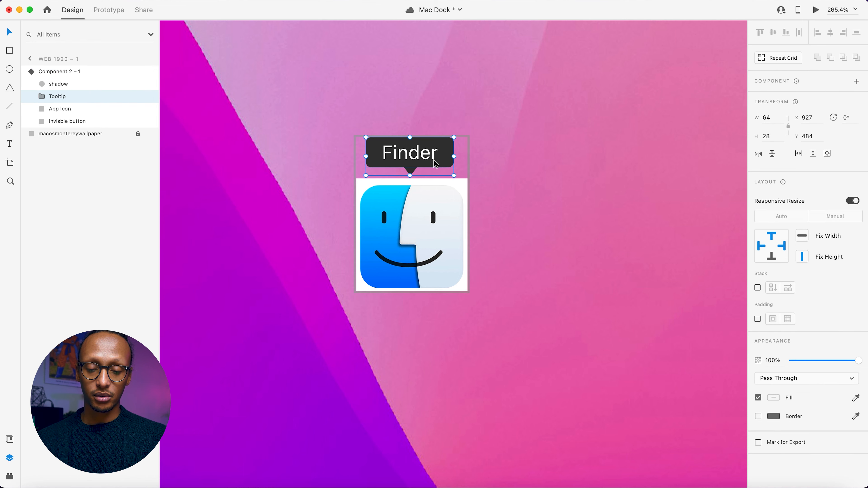
left_click(507, 138)
left_click(439, 196)
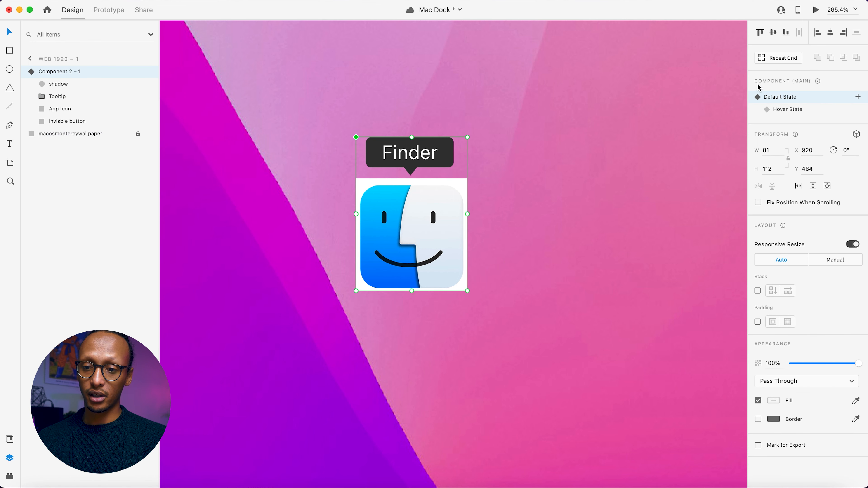
double_click(445, 150)
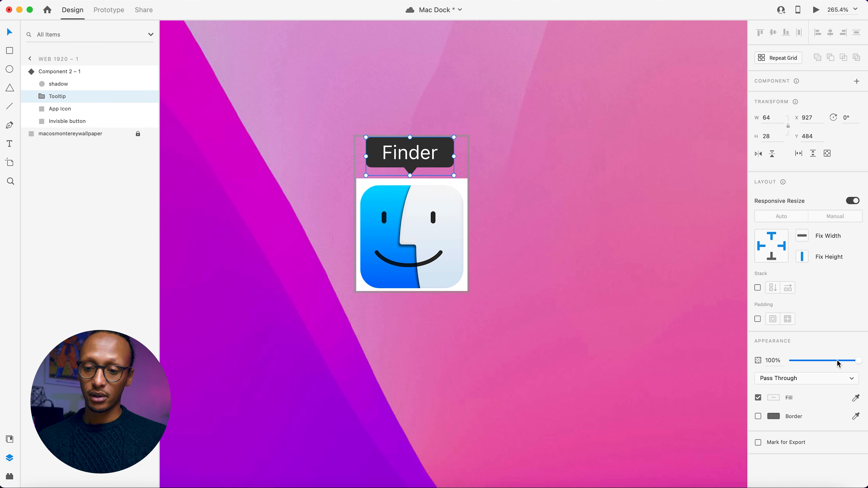
left_click_drag(419, 143, 424, 93)
left_click_drag(815, 362, 649, 360)
left_click(599, 260)
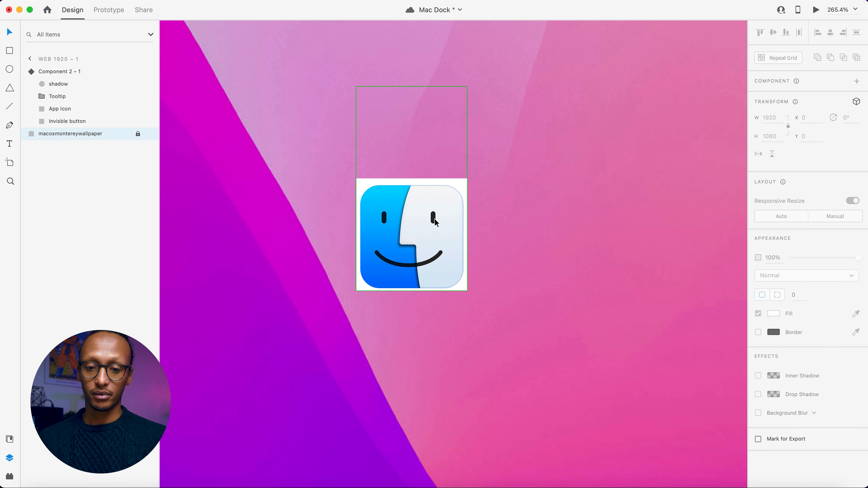
Test the Finder icon's hover behaviour in a full-screen preview, and close the preview.
left_click(434, 219)
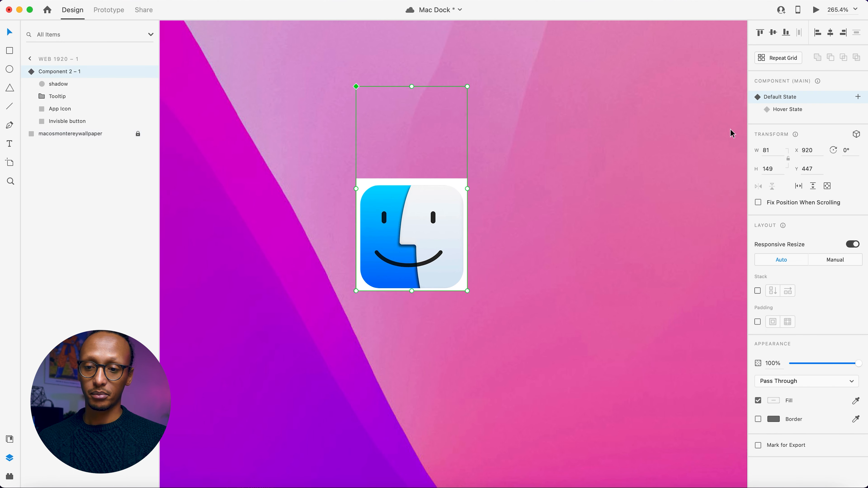
left_click(817, 11)
left_click(54, 10)
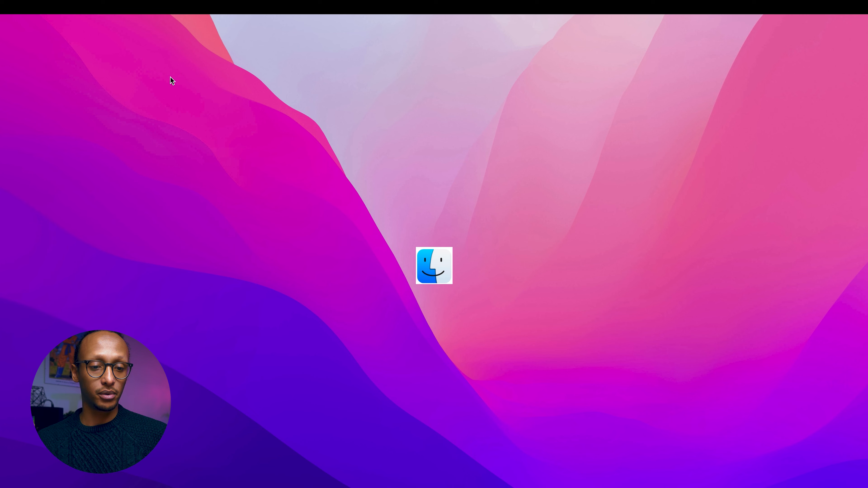
key("Escape")
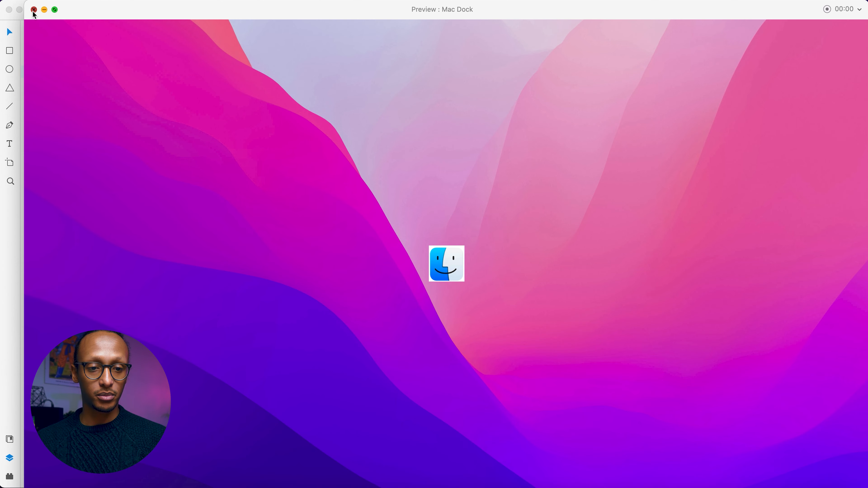
left_click(34, 10)
Set the Tooltip group's opacity to 100% in the Hover State, and return the Finder component to its Default State.
left_click(508, 174)
left_click(452, 209)
left_click(786, 108)
double_click(439, 164)
left_click(61, 99)
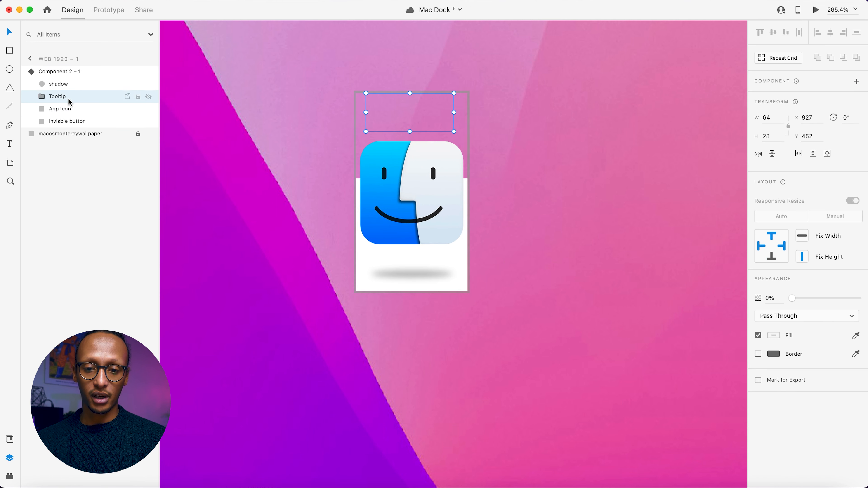
left_click_drag(794, 299, 859, 299)
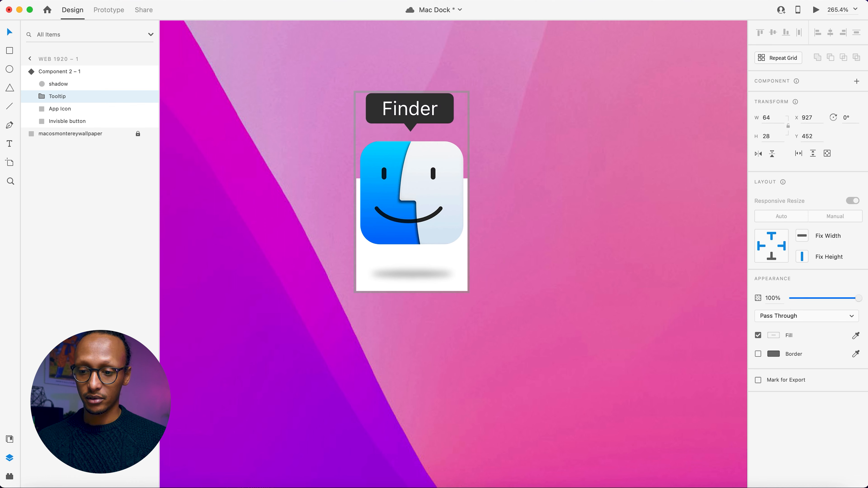
left_click(639, 262)
left_click(452, 210)
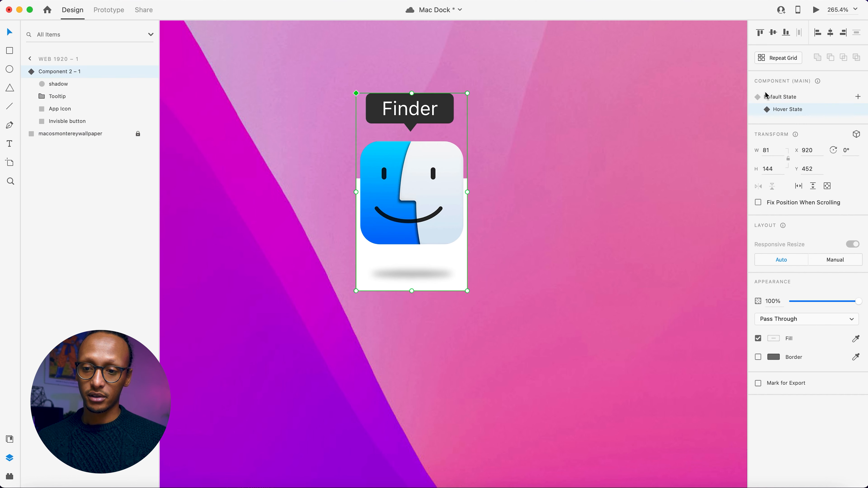
left_click(774, 96)
left_click(687, 70)
Run the full-screen preview again to check the tooltip on hover, and close it.
left_click(815, 10)
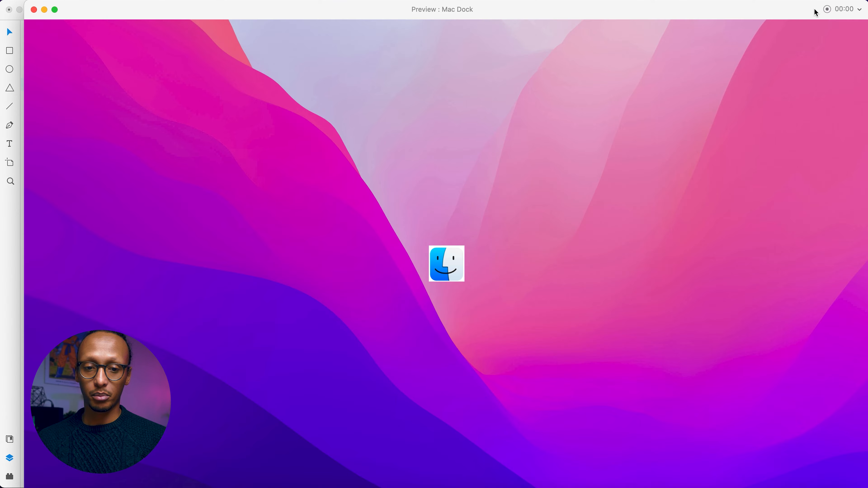
left_click(55, 9)
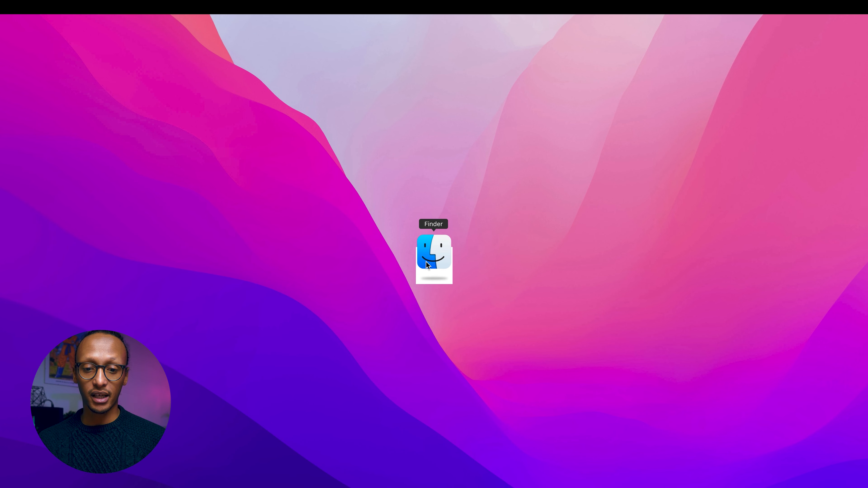
key("Escape")
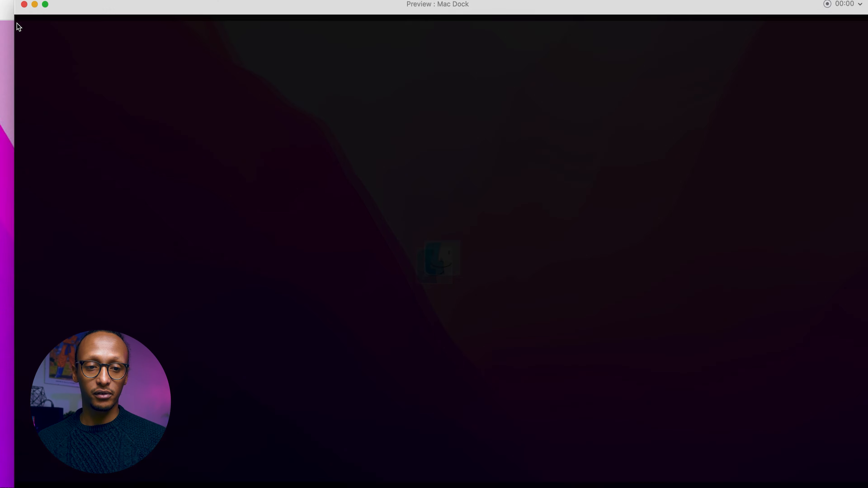
left_click(33, 10)
Set the opacity of the white Invisible button rectangle inside the Finder component to 0%.
double_click(359, 184)
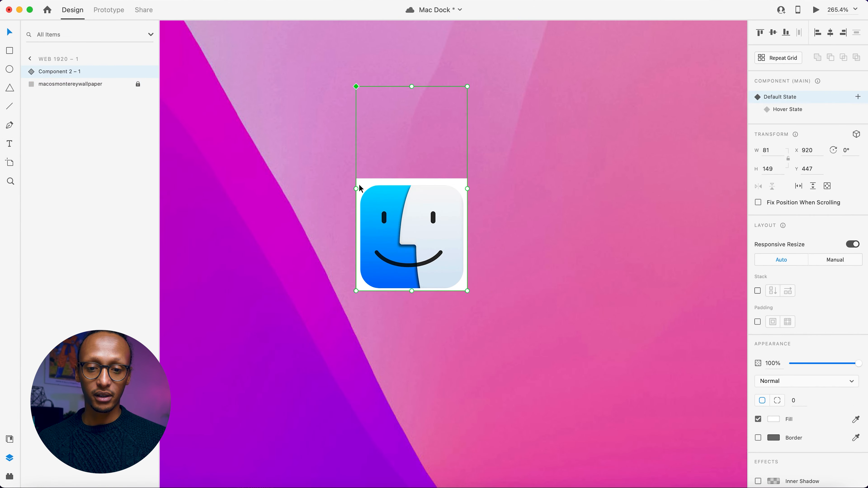
key("Escape")
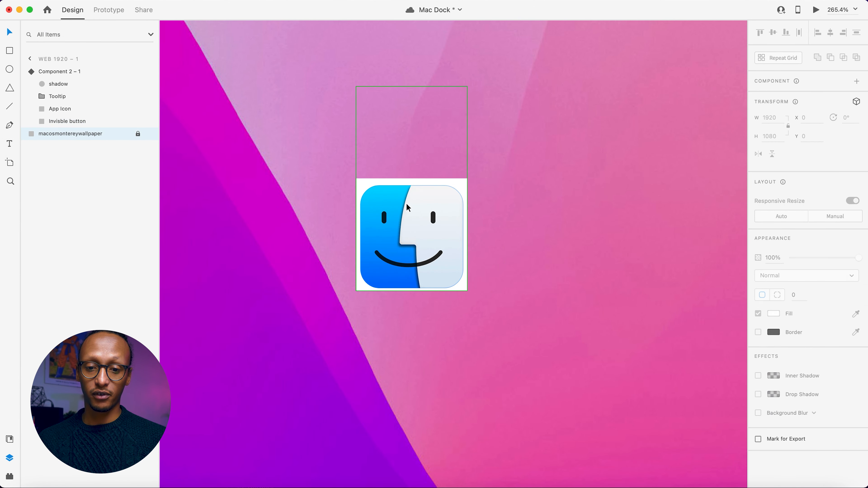
double_click(460, 186)
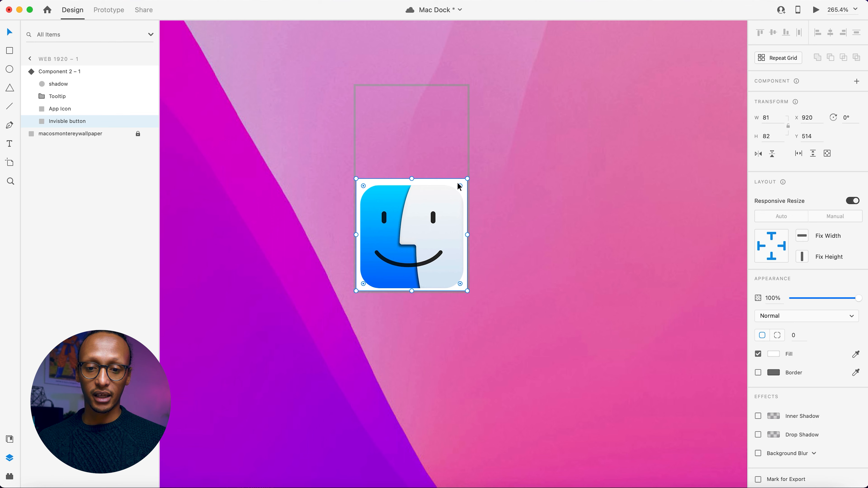
left_click(549, 282)
Check the component's Hover State against its Default State, and test the icon's hover and click behaviour in a full-screen preview.
left_click(405, 205)
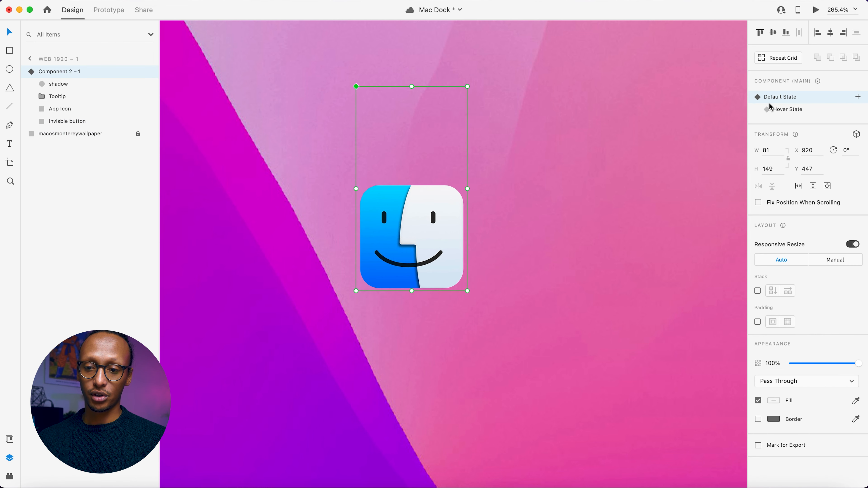
left_click(778, 110)
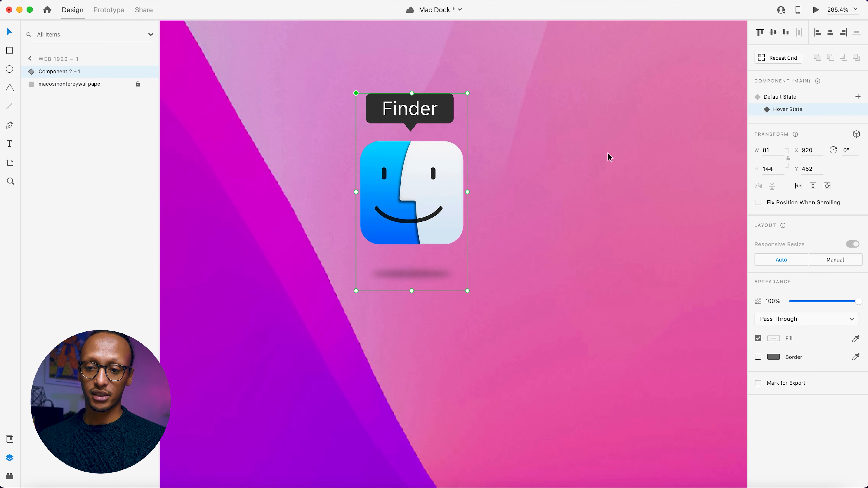
left_click(792, 98)
left_click(716, 73)
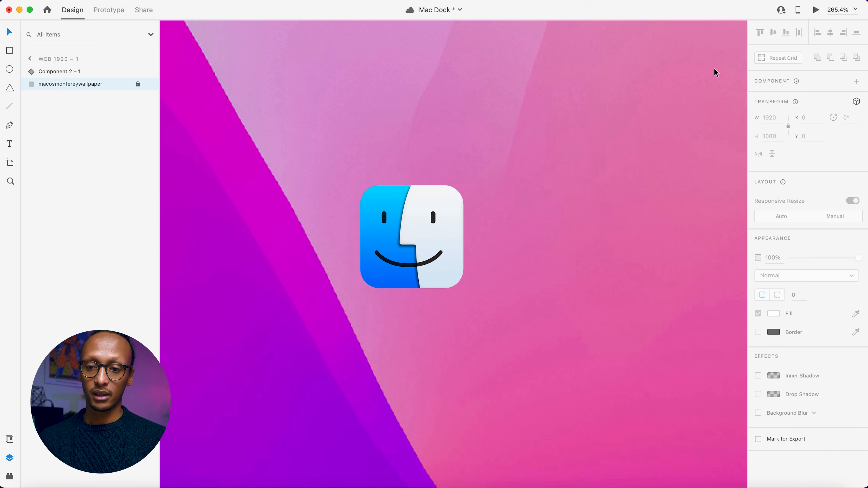
left_click(815, 10)
left_click(55, 9)
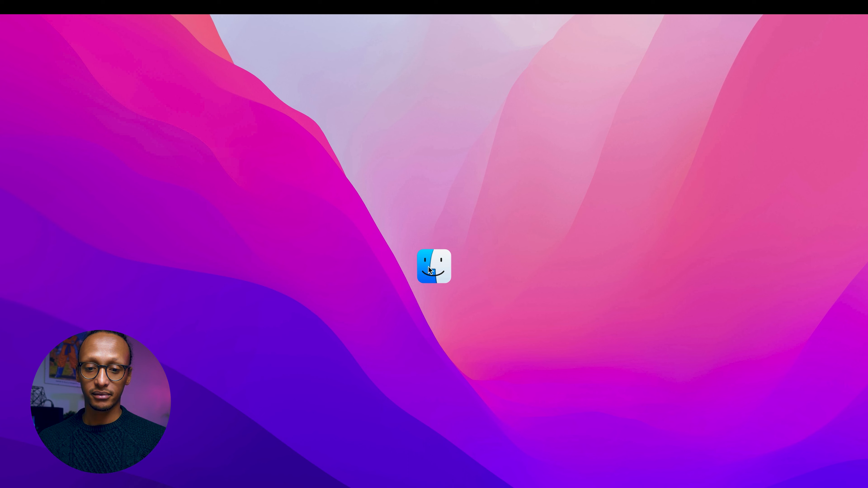
left_click(438, 263)
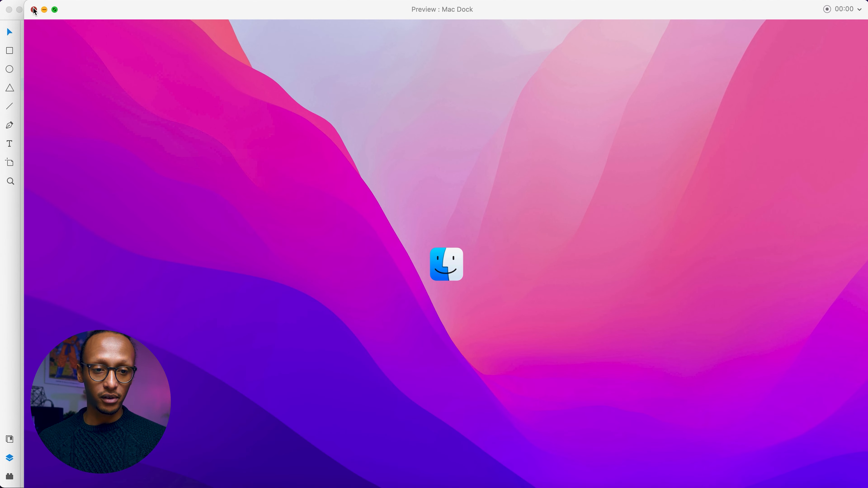
left_click(35, 10)
Move the Finder component to about X 1127, Y 248 and draw a dock rectangle about 798 × 115 px below it.
scroll(309, 193, "down", 5)
scroll(309, 194, "down", 3)
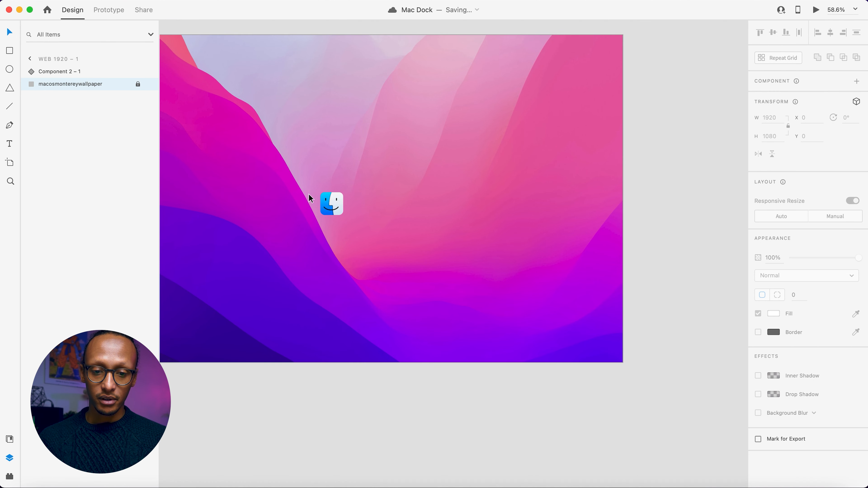
left_click_drag(340, 201, 408, 144)
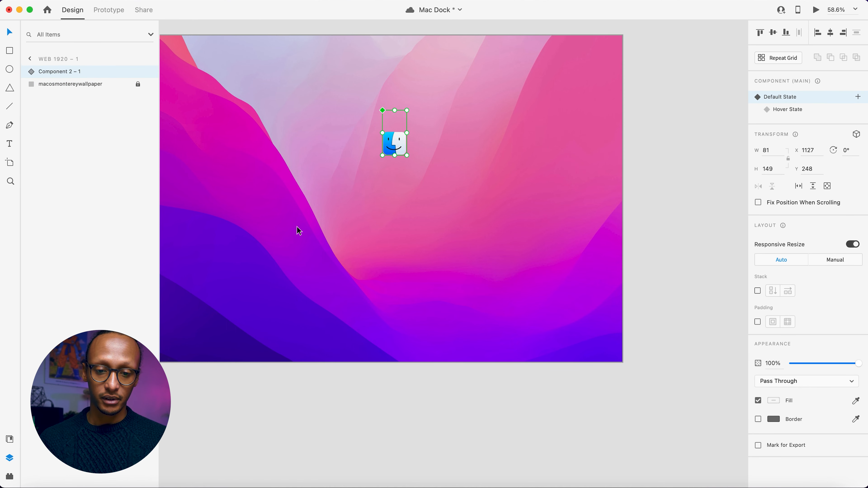
scroll(298, 230, "up", 3)
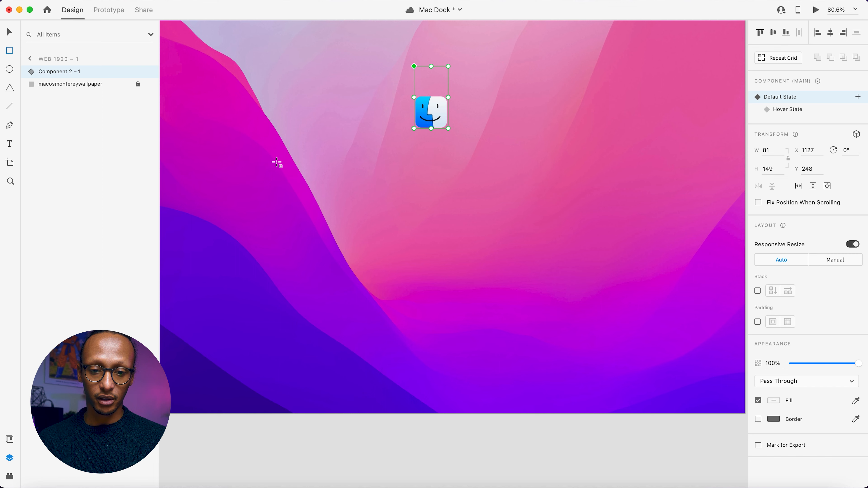
left_click_drag(266, 196, 599, 243)
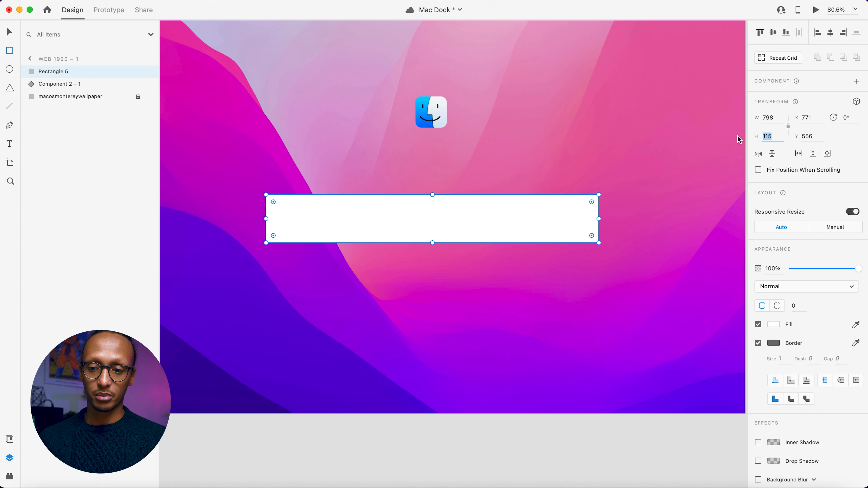
Send the dock rectangle backward behind the Finder component, place the component on it at about Y 504, and select the rectangle.
type("vv")
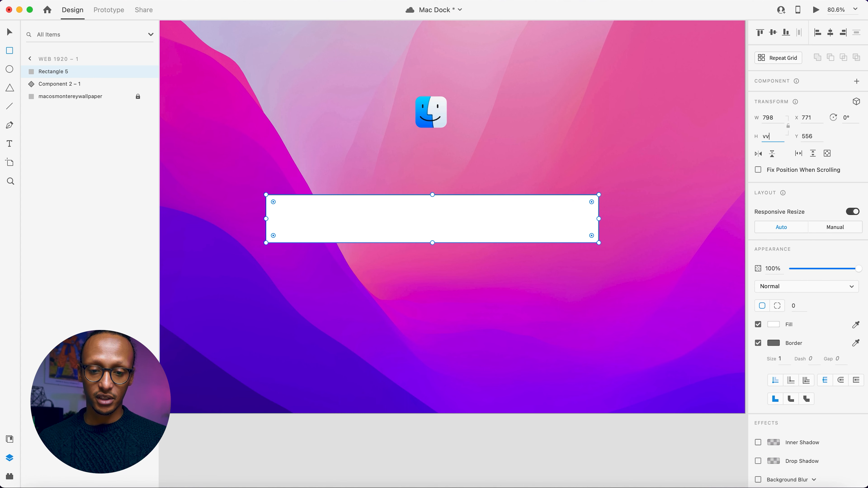
right_click(375, 214)
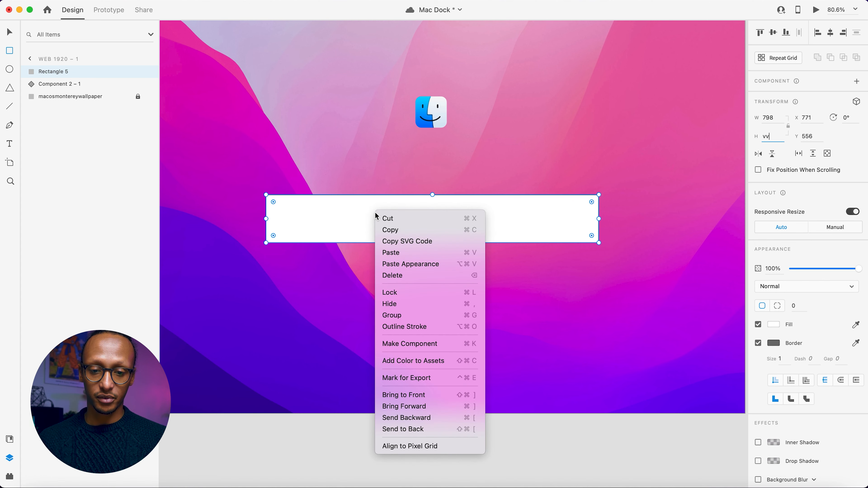
left_click(406, 423)
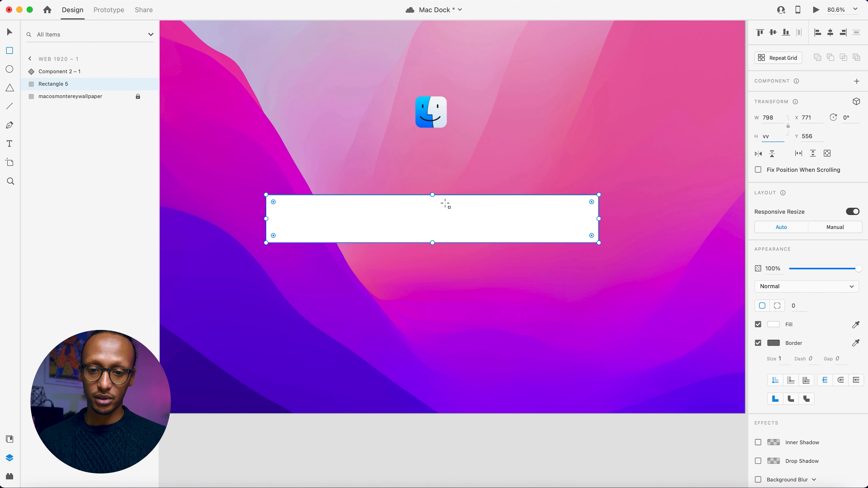
key("Escape")
left_click_drag(437, 115, 431, 222)
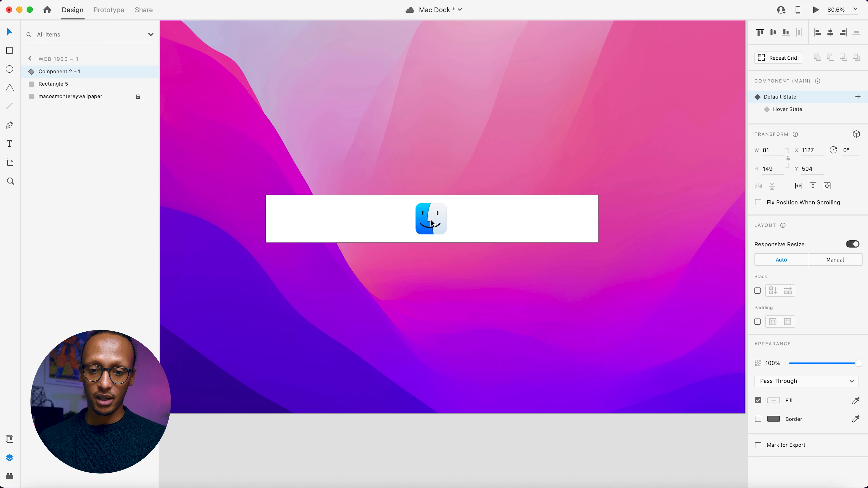
left_click(434, 202)
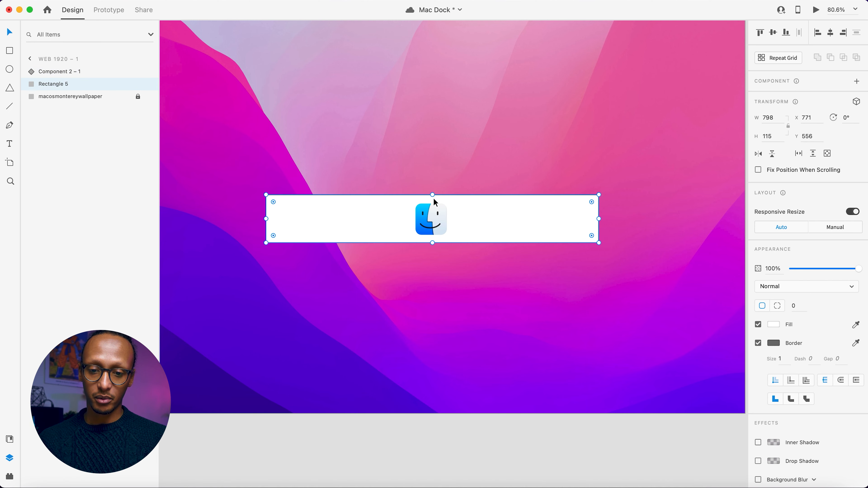
Resize the dock rectangle to about 478 × 103 px around the Finder icon and round its corners to a radius of 18.
left_click_drag(433, 195, 434, 198)
scroll(283, 203, "up", 3)
left_click_drag(270, 221, 343, 223)
scroll(343, 222, "up", 2)
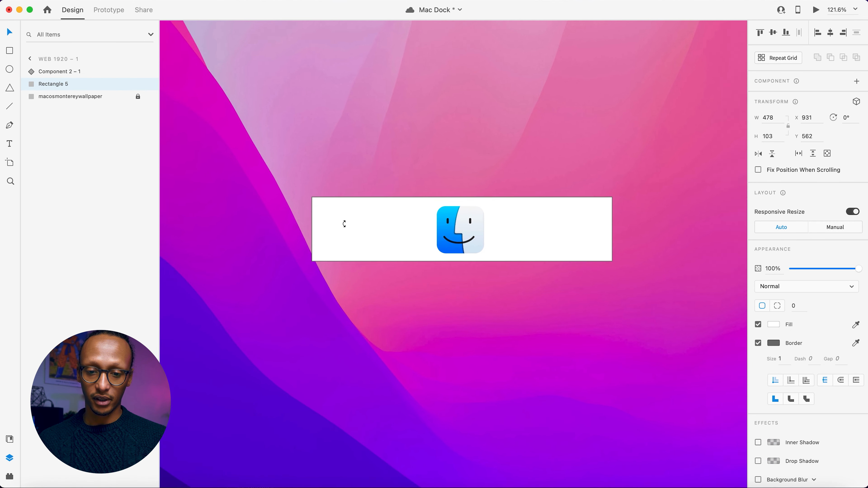
left_click_drag(284, 211, 287, 214)
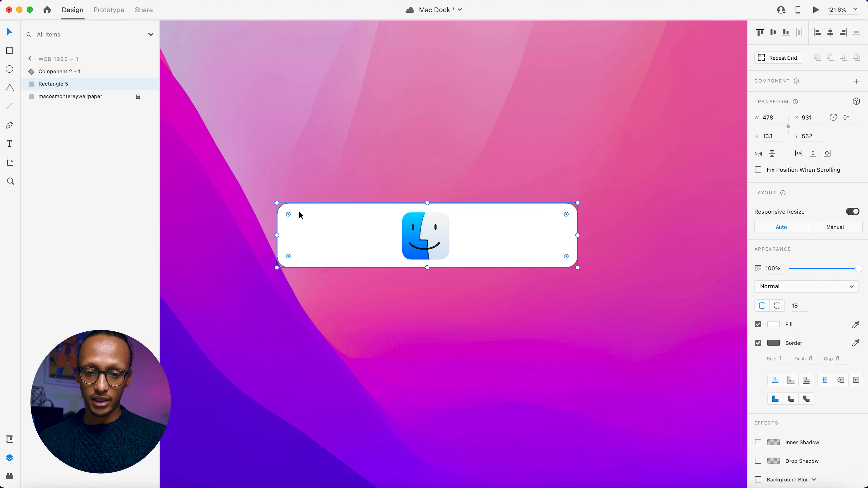
Remove the dock rectangle's border and turn on its Background Blur.
left_click(758, 343)
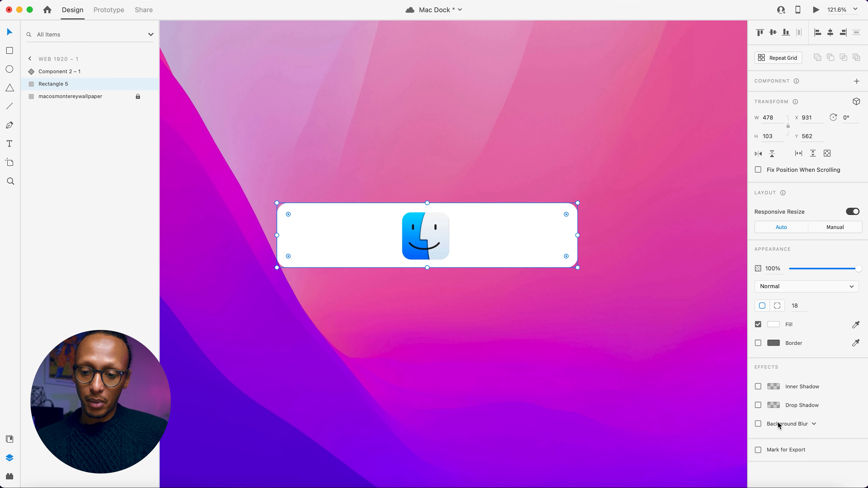
left_click(759, 424)
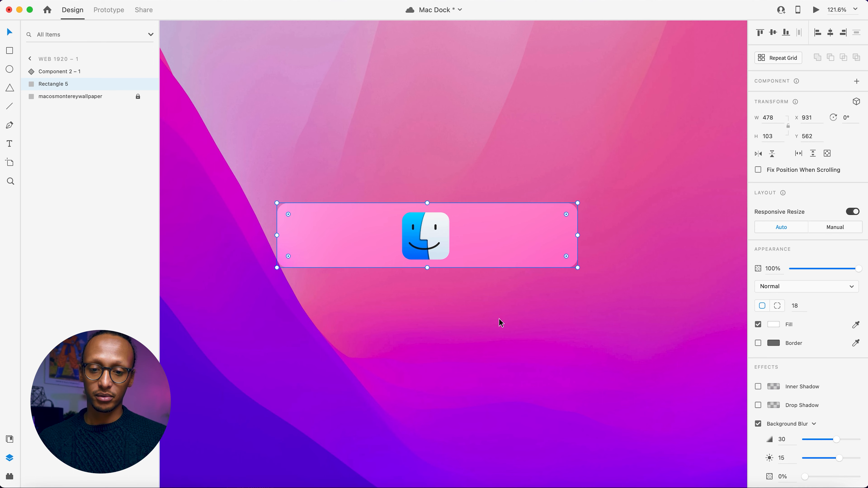
Select the Finder component and the dock rectangle and move them together to about X 770, Y 526.
left_click_drag(499, 319, 356, 214)
scroll(356, 213, "left", 4)
scroll(356, 214, "down", 2)
scroll(356, 215, "left", 2)
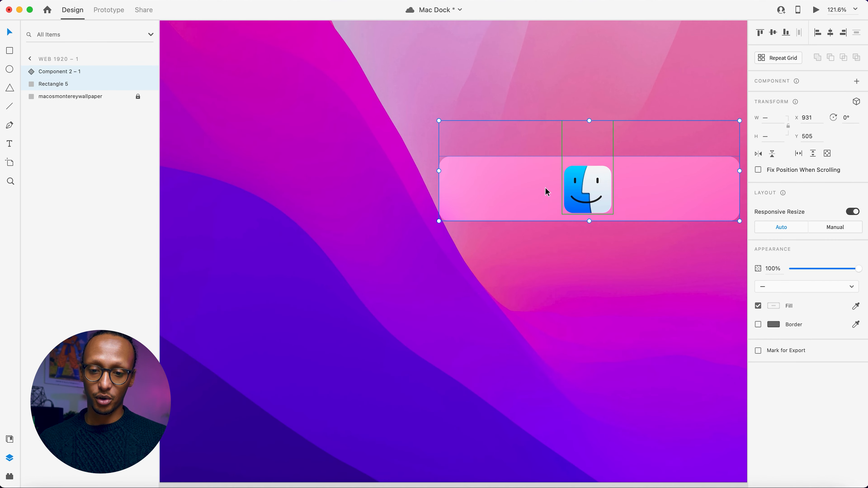
left_click_drag(548, 191, 448, 205)
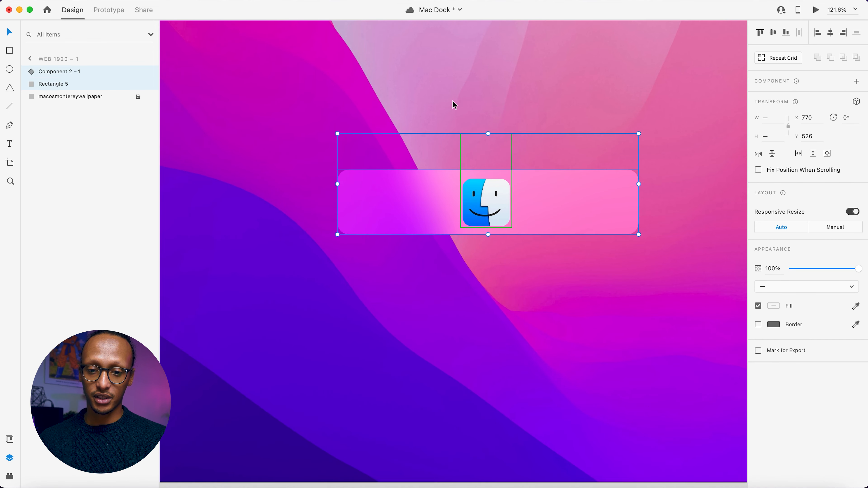
Select only the dock rectangle and reduce its background blur amount to 11.
left_click(399, 164)
left_click(387, 201)
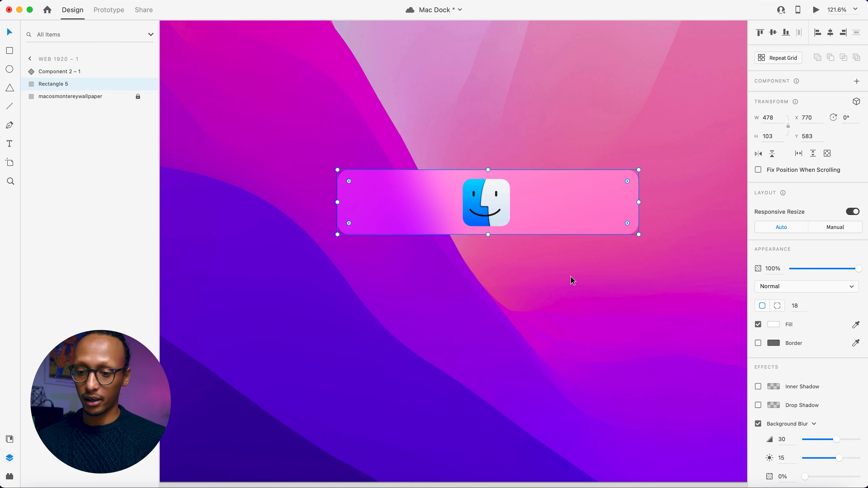
mouse_move(834, 440)
left_mouse_down()
mouse_move(822, 441)
mouse_move(844, 441)
mouse_move(795, 442)
mouse_move(818, 442)
left_mouse_up()
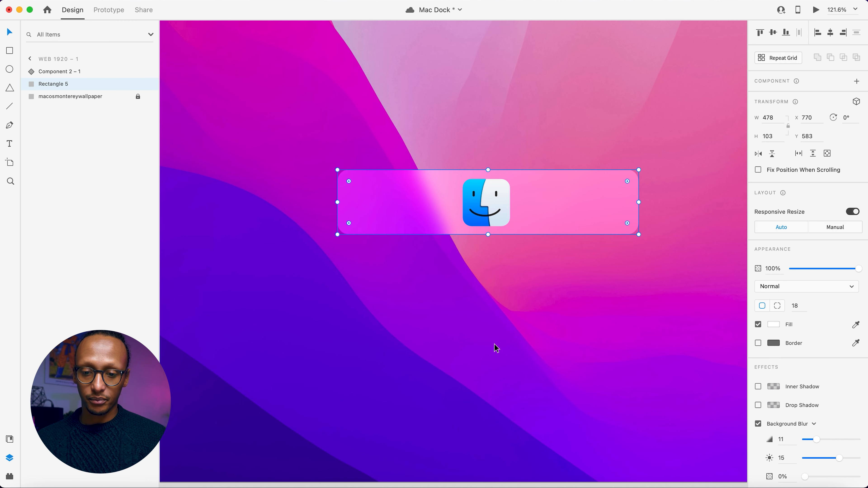
Move the Finder component and the dock rectangle together to about X 730, Y 410.
scroll(496, 348, "down", 5)
left_click_drag(531, 283, 519, 255)
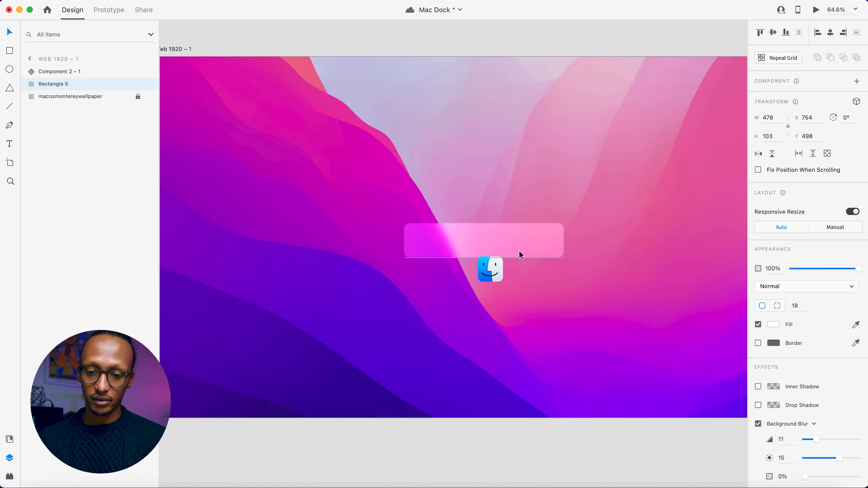
key("super+z")
left_click_drag(535, 333, 436, 207)
left_click_drag(508, 277, 492, 241)
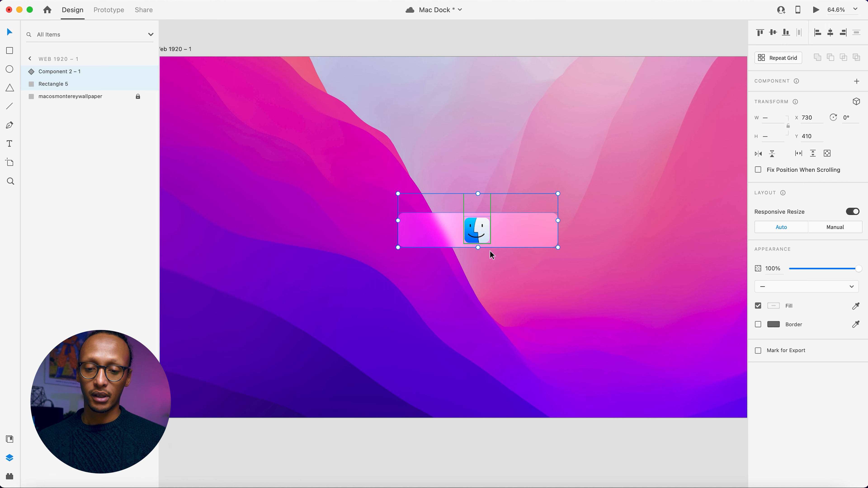
left_click(479, 304)
Move the Finder component to the dock's left end at about X 745 and duplicate it into an evenly spaced row of five.
scroll(492, 232, "up", 3)
left_click_drag(479, 234, 391, 234)
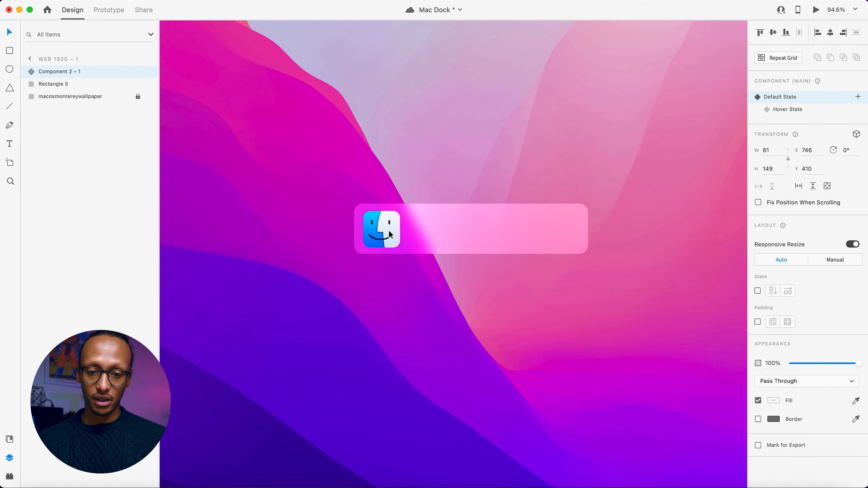
scroll(388, 230, "up", 5)
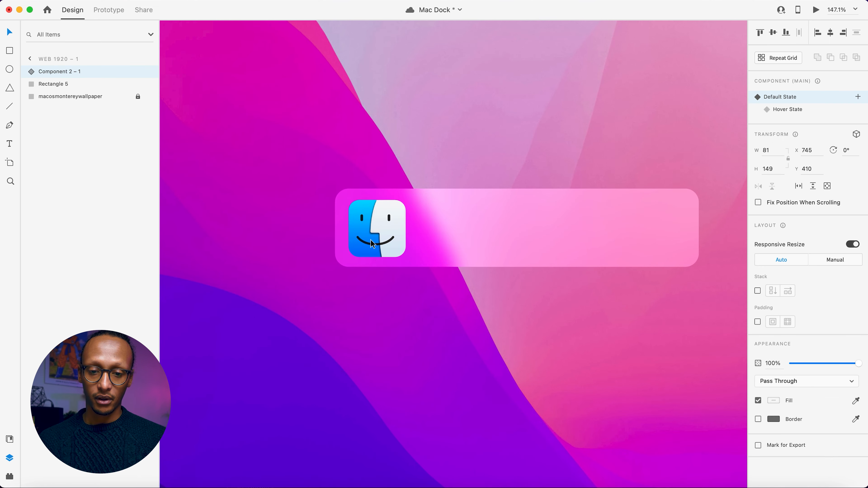
left_click_drag(370, 239, 650, 241)
Narrow the dock rectangle from its right edge to about 475 px wide.
left_click(689, 240)
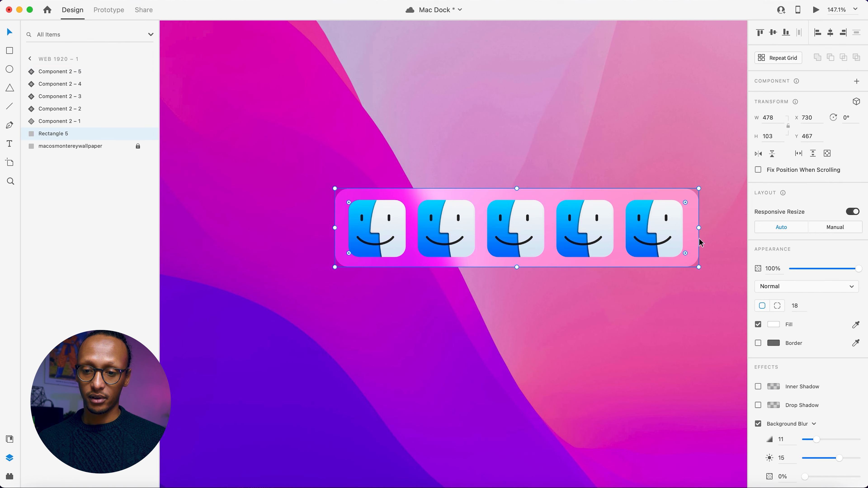
left_click_drag(699, 229, 697, 229)
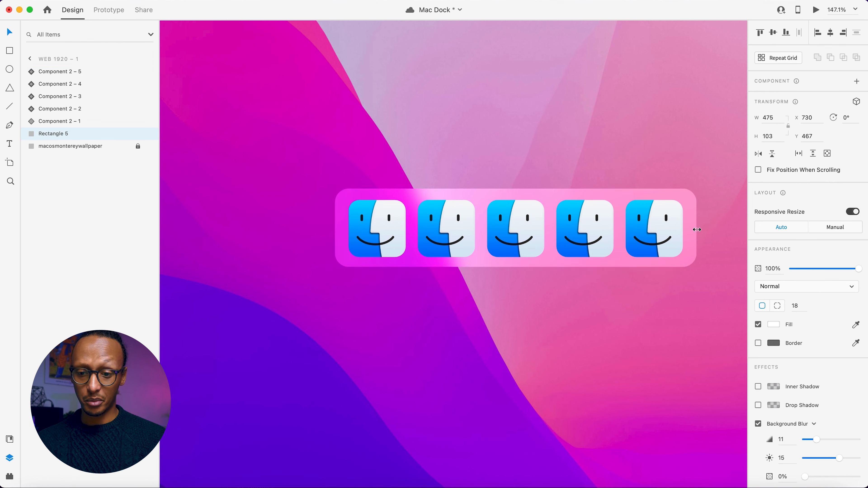
left_click(635, 312)
key("super+0")
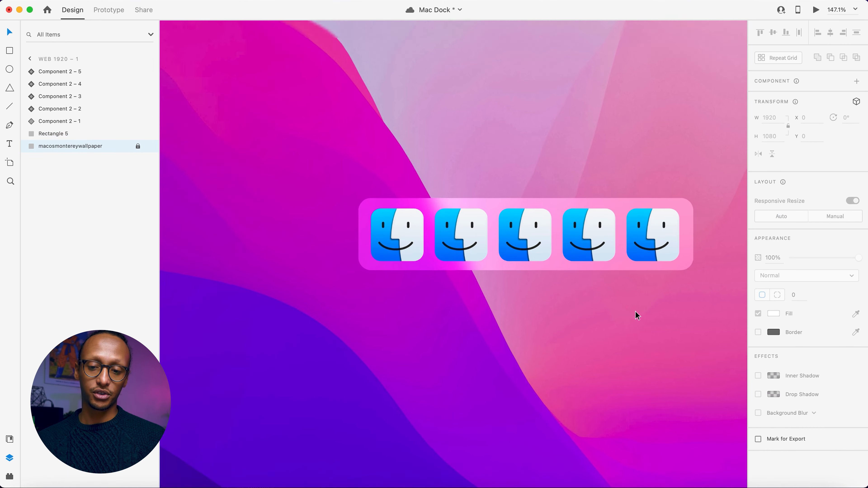
scroll(635, 312, "up", 3)
scroll(635, 312, "right", 3)
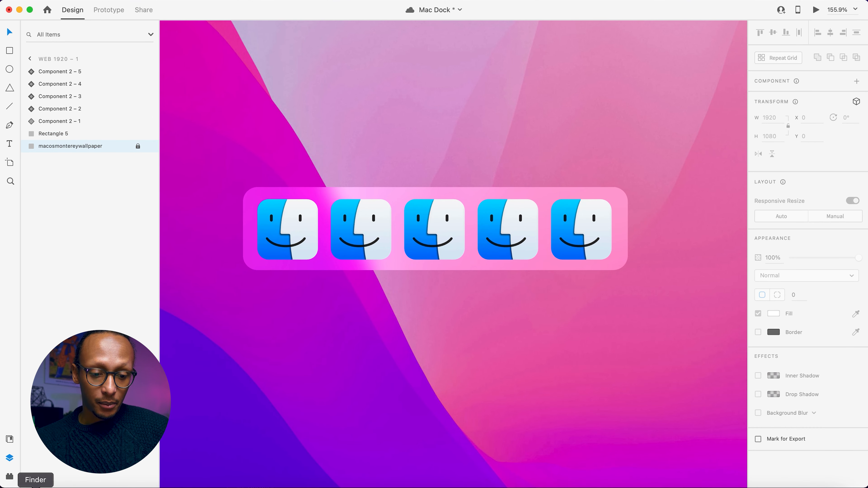
Switch to Finder and place icons.jpg from the Mac Icons folder onto the second dock icon in Adobe XD as its image fill.
left_click(36, 483)
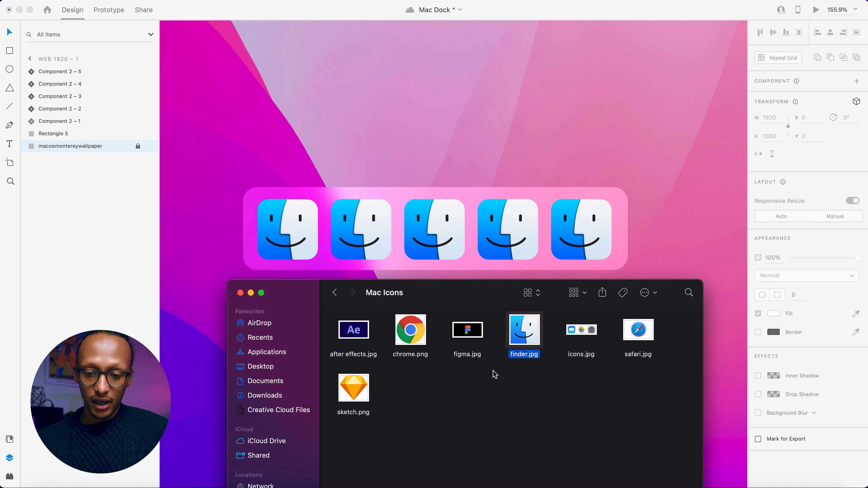
left_click(550, 384)
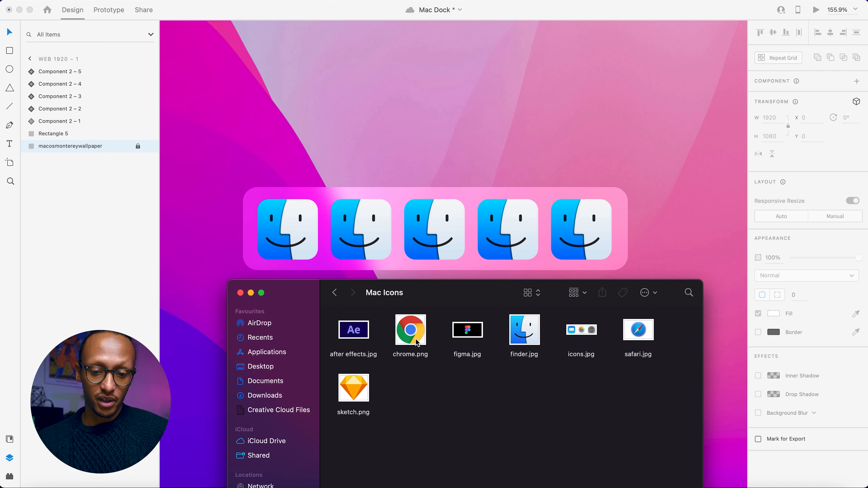
left_click_drag(415, 337, 424, 366)
left_click_drag(578, 334, 365, 236)
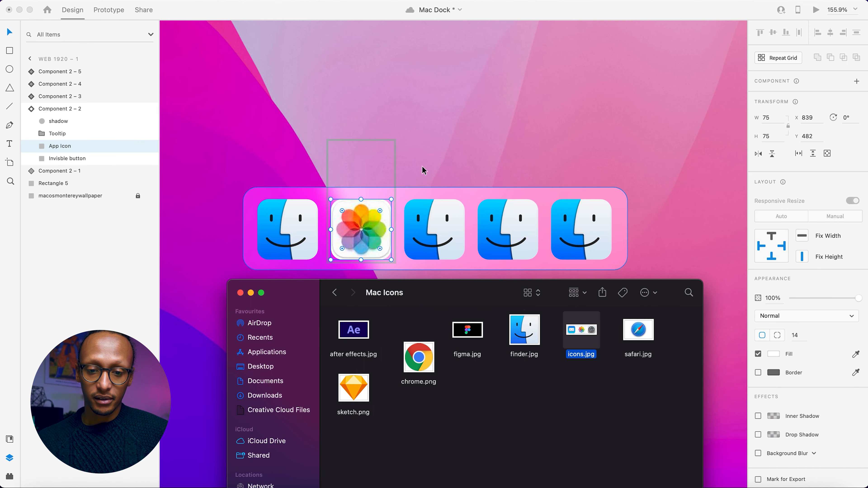
left_click(374, 220)
left_click(436, 150)
Enlarge the image fill inside the second icon's App Icon shape so the Photos graphic's outer edge is cropped away.
scroll(375, 228, "up", 3)
scroll(375, 228, "up", 1)
scroll(377, 228, "down", 1)
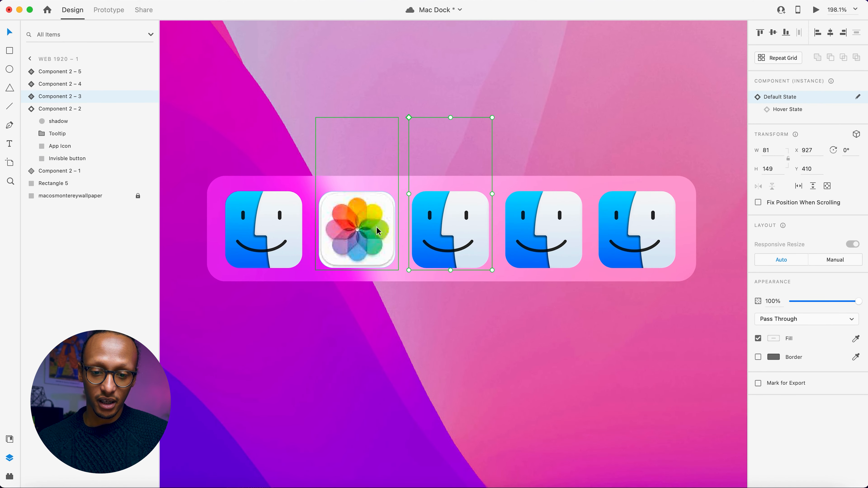
scroll(339, 248, "up", 5)
double_click(343, 248)
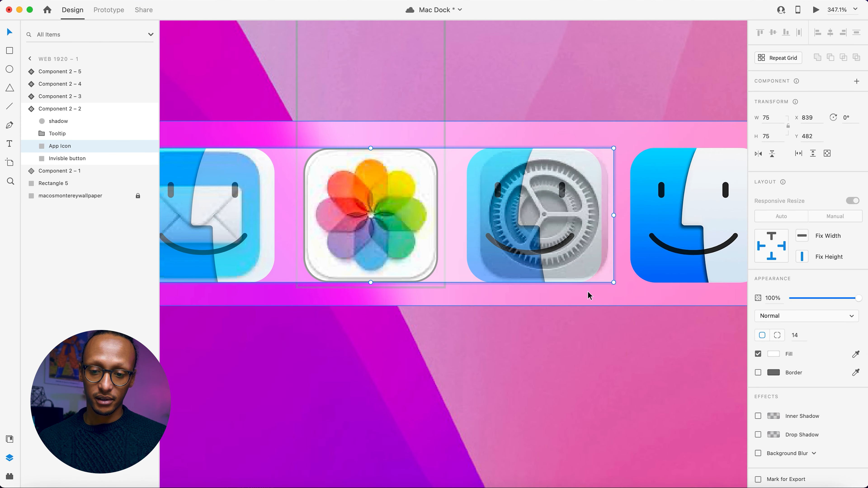
left_click_drag(624, 286, 638, 294)
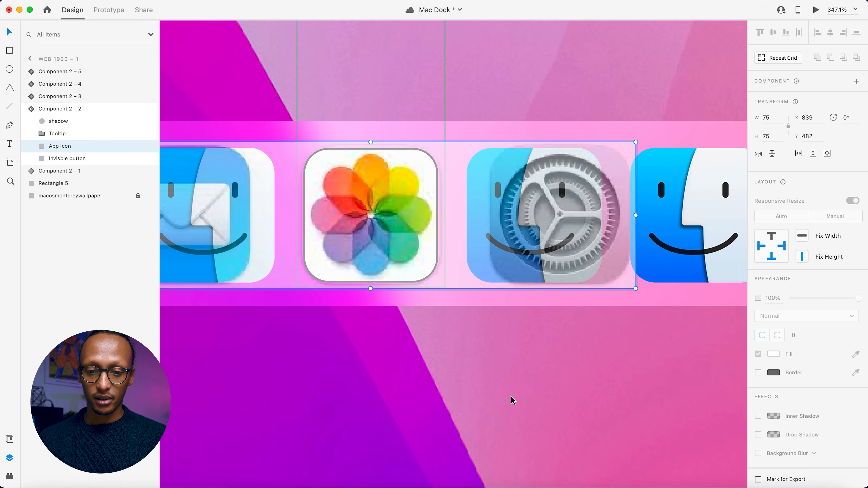
left_click(510, 396)
Switch the Photos icon instance to its Hover State and place icons.jpg from the Finder folder onto its app icon.
scroll(511, 396, "down", 10)
scroll(510, 396, "down", 3)
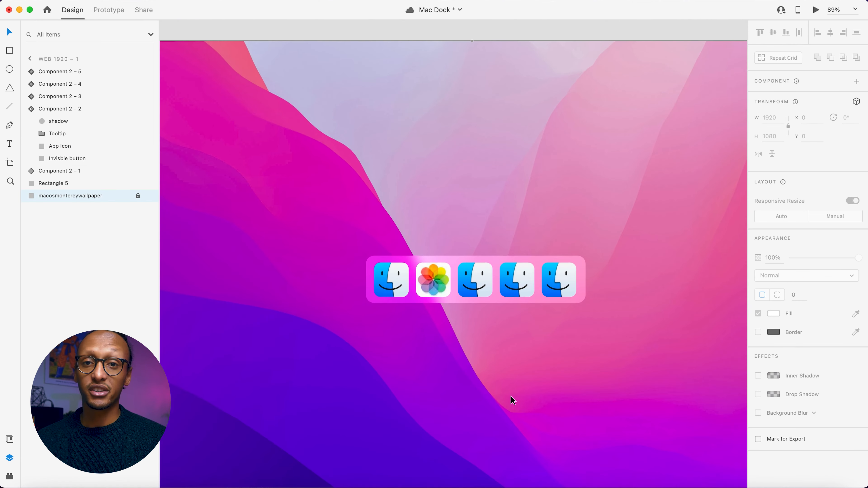
scroll(488, 342, "up", 5)
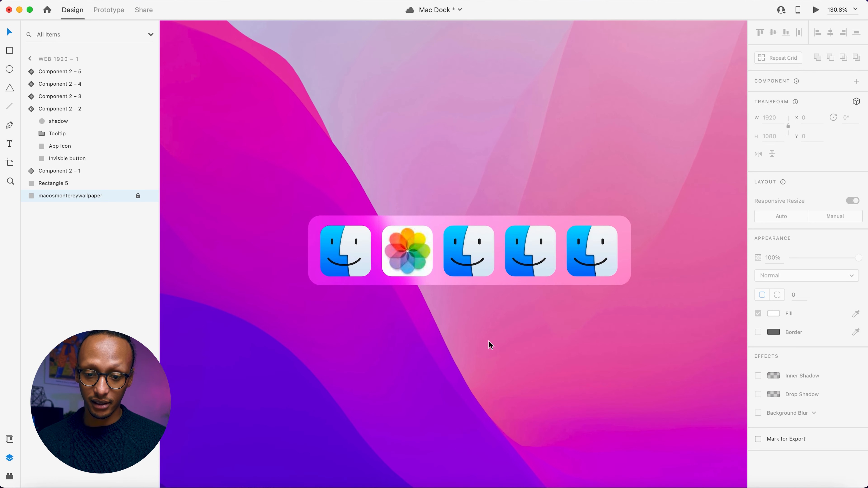
scroll(463, 343, "right", 3)
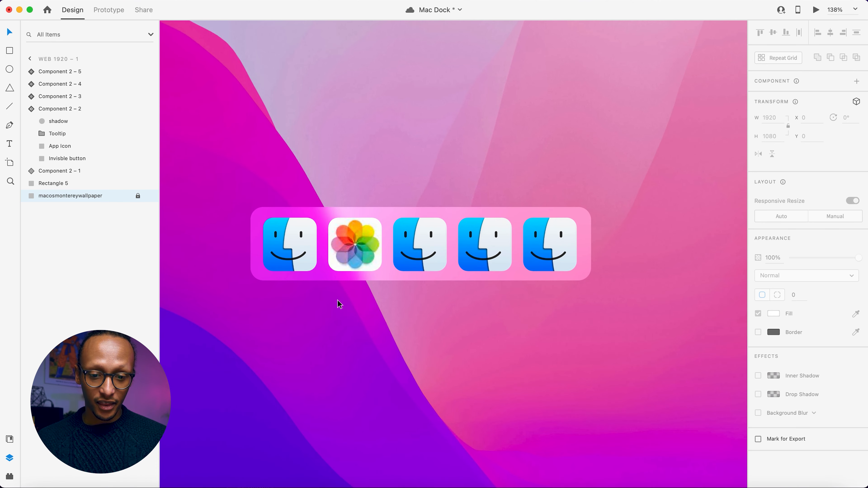
left_click(354, 252)
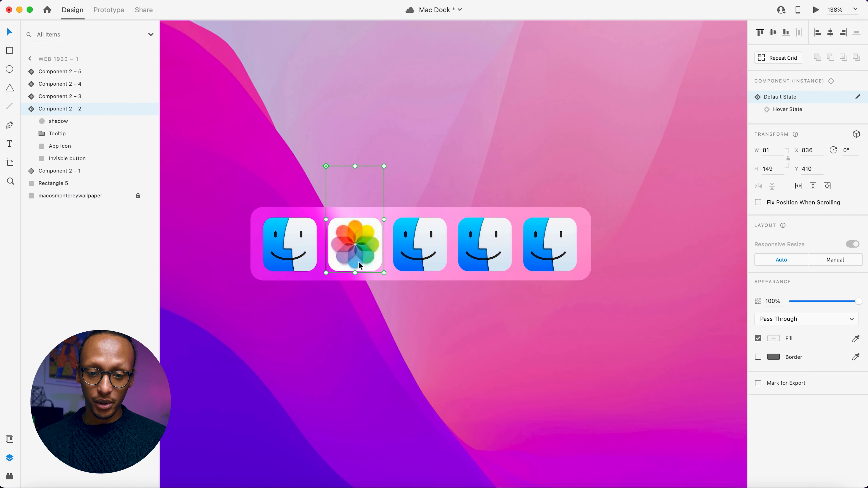
left_click(788, 109)
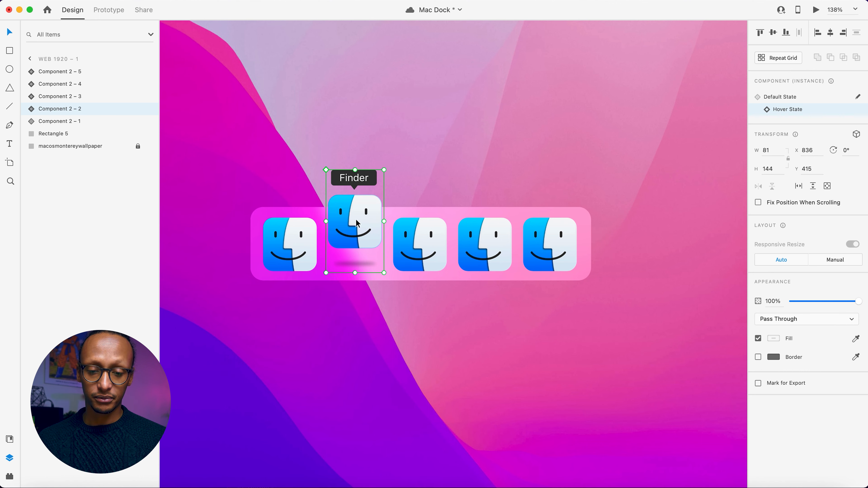
left_click(36, 487)
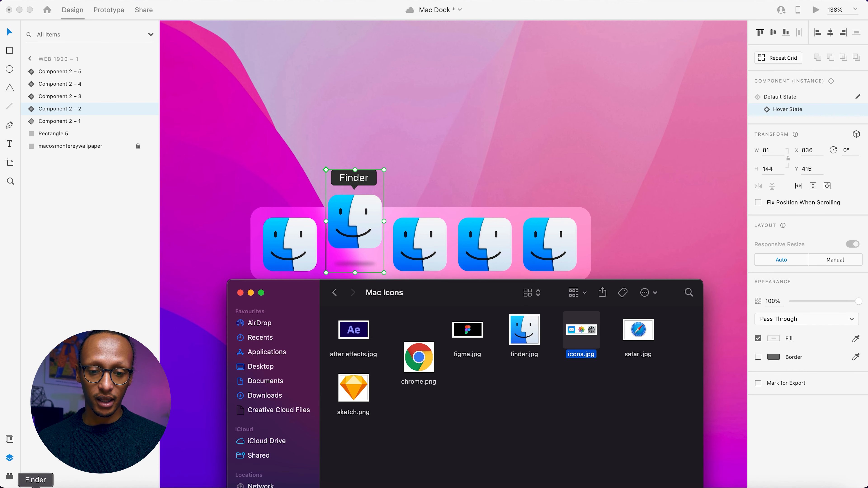
left_click_drag(581, 334, 355, 221)
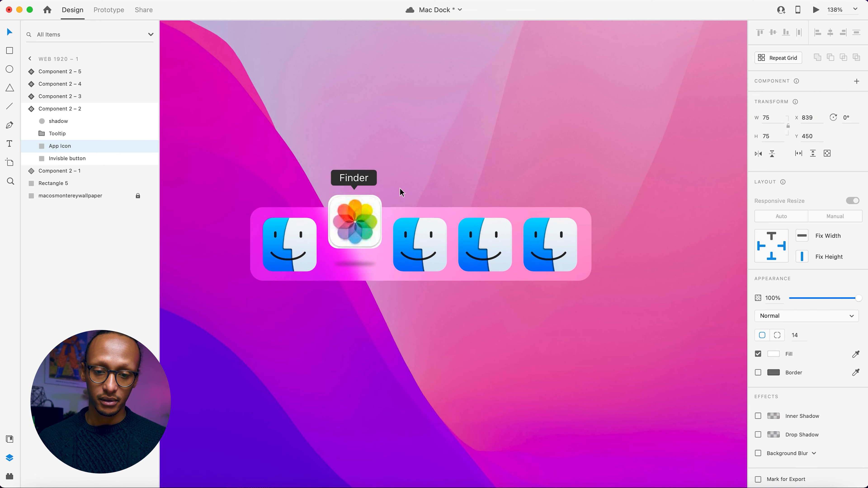
Enlarge the image fill of the Hover State's app icon so the Photos graphic fills the rounded shape.
scroll(400, 189, "up", 3)
scroll(321, 239, "up", 4)
double_click(321, 238)
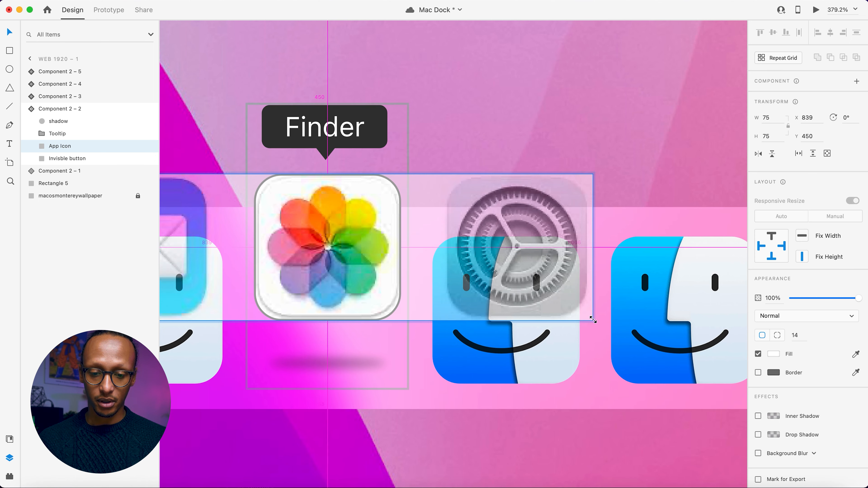
left_click_drag(595, 320, 622, 334)
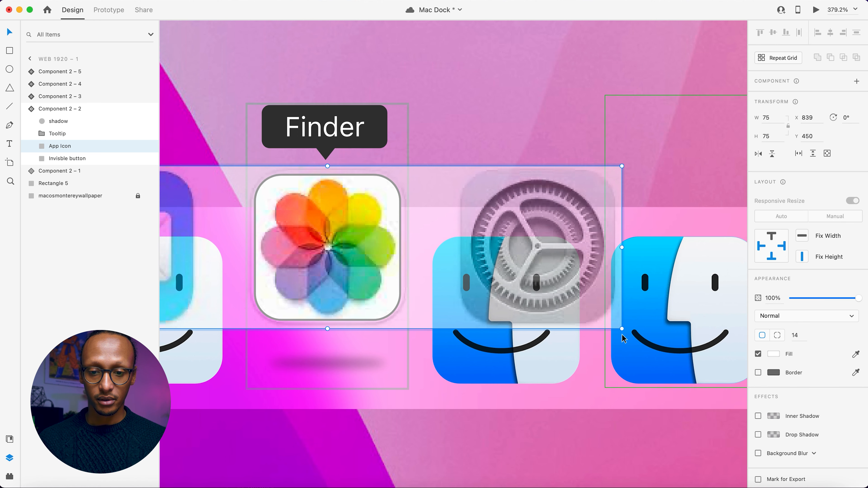
left_click(575, 128)
Select the Tooltip group in the Photos icon's Default State and show it at 100% opacity.
scroll(576, 128, "down", 2)
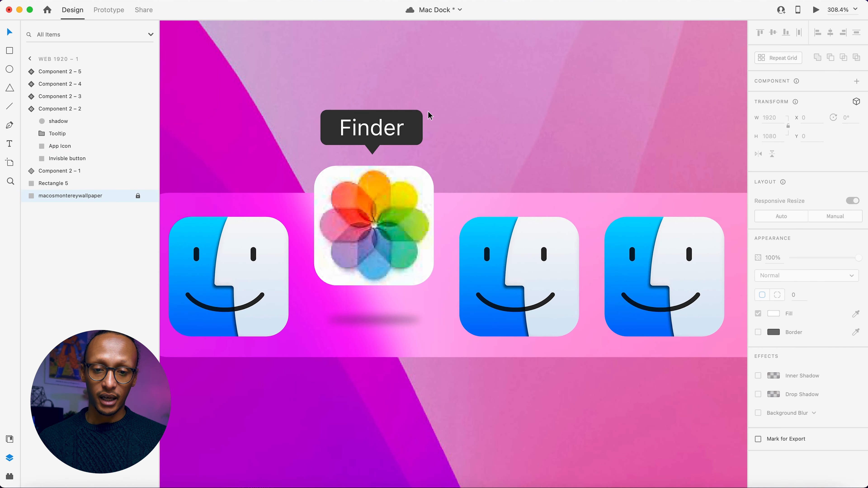
left_click(373, 134)
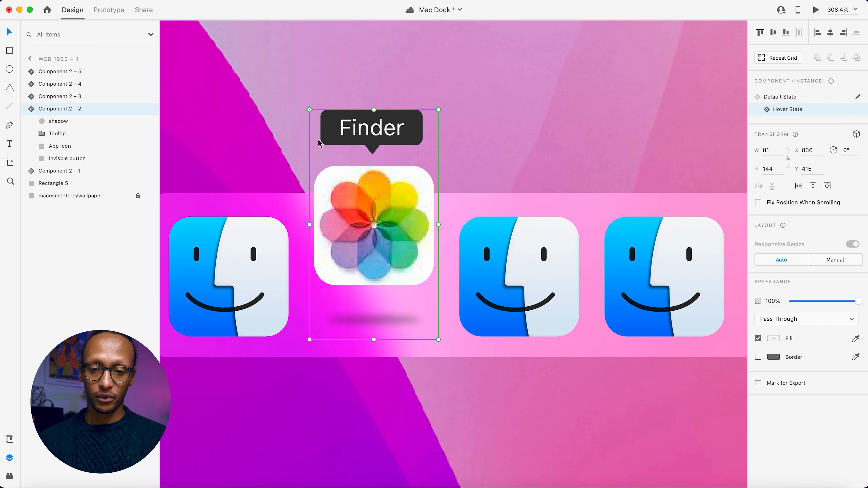
left_click(781, 100)
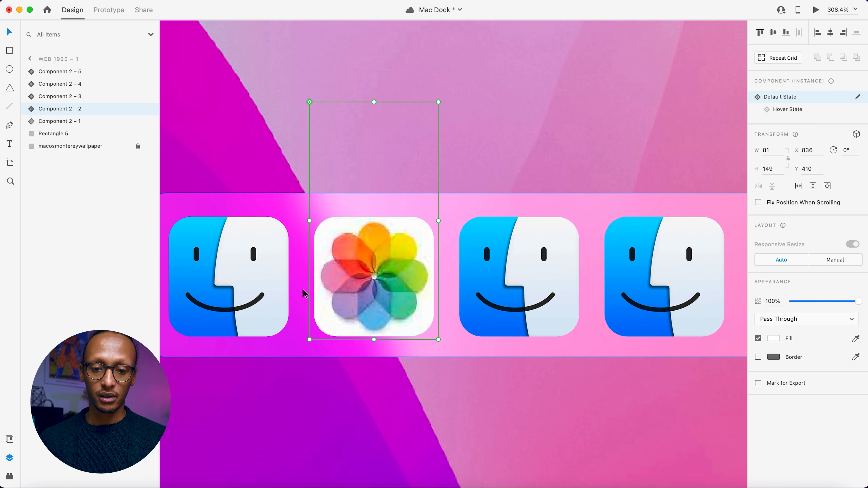
double_click(357, 278)
left_click(365, 133)
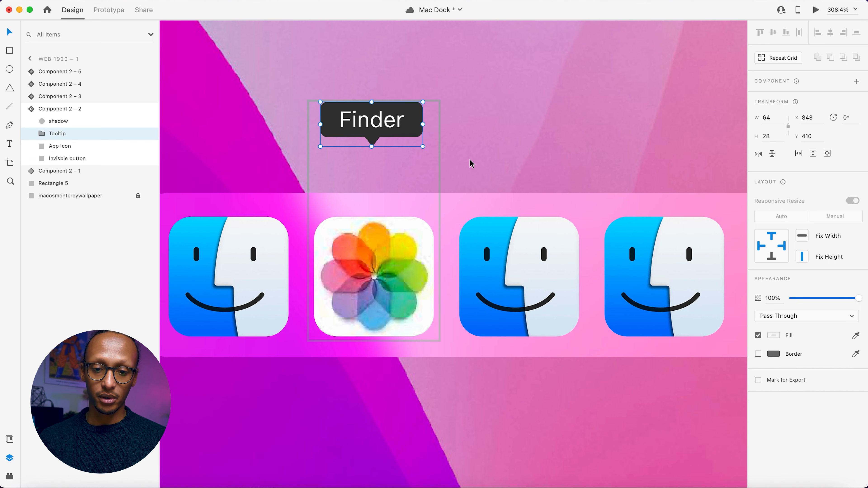
Change the tooltip text in the Photos icon's Default State to "Photos".
double_click(383, 125)
double_click(382, 125)
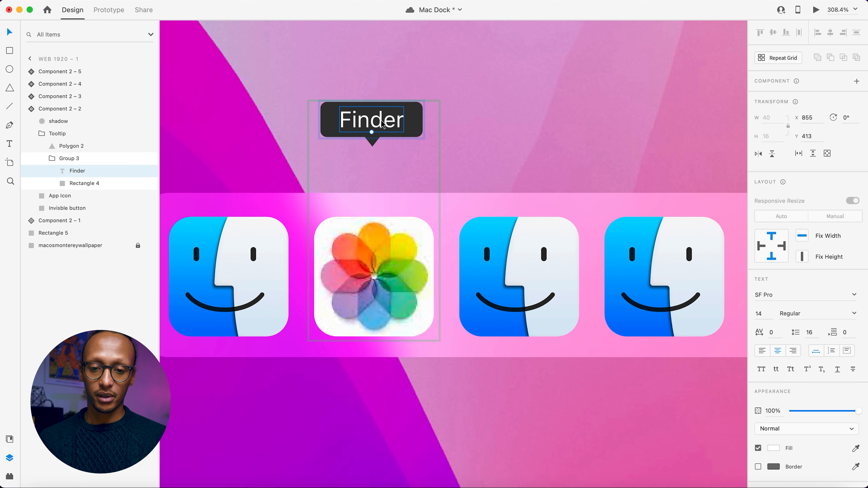
double_click(383, 125)
type("Photos")
key("Escape")
left_click(499, 82)
Switch the Photos icon instance to its Hover State and change its tooltip text to "Photos".
left_click(396, 126)
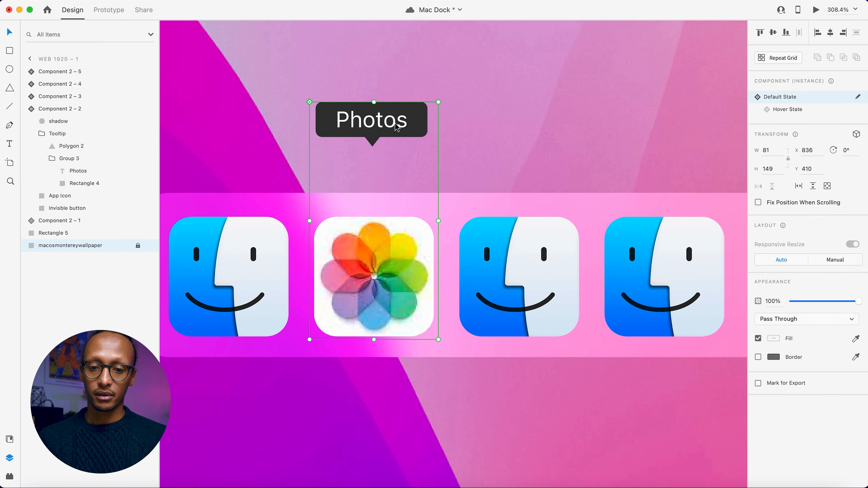
left_click(785, 110)
double_click(380, 138)
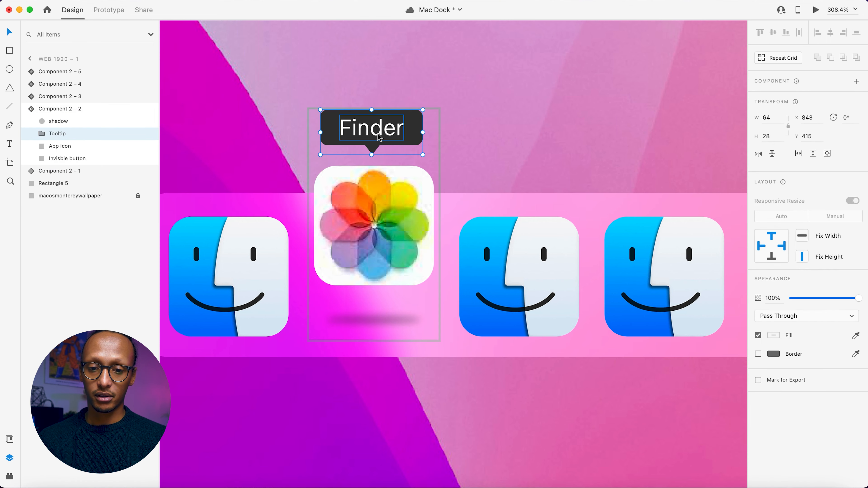
double_click(380, 136)
double_click(379, 135)
double_click(378, 134)
type("Photos")
left_click(491, 116)
left_click(380, 149)
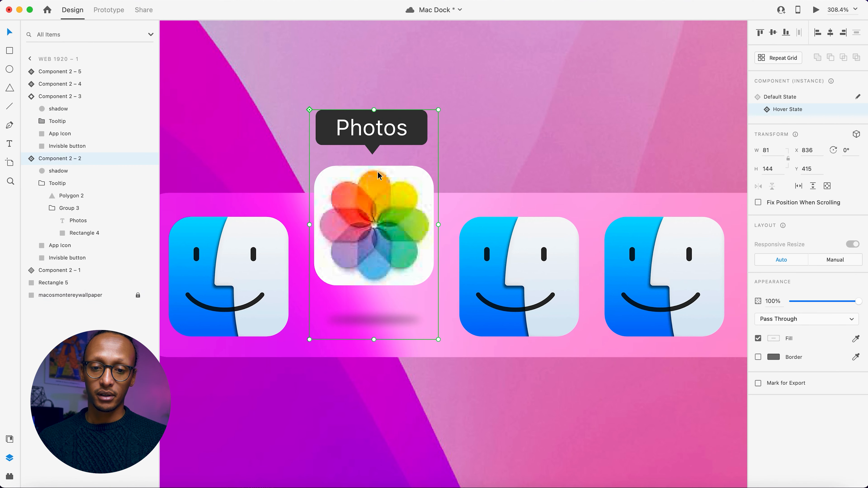
Return the Photos icon instance to its Default State and set its Tooltip group's opacity to 0%.
left_click(514, 229)
scroll(513, 228, "right", 3)
left_click(265, 215)
left_click(780, 98)
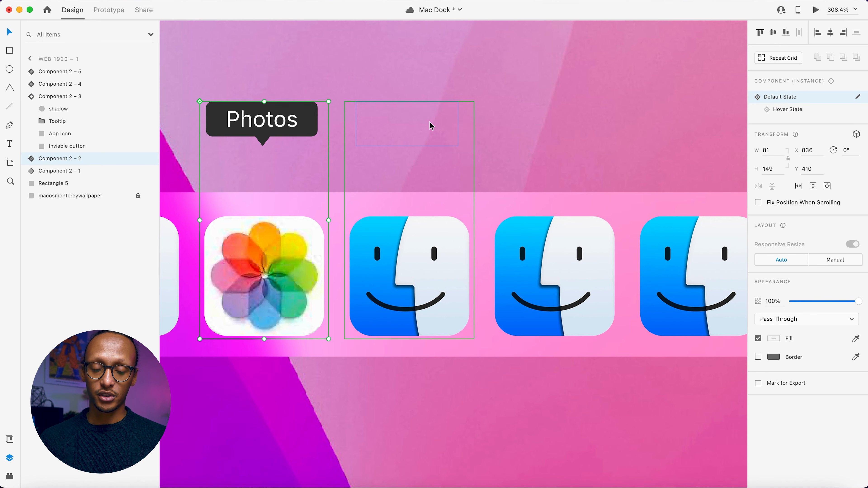
double_click(285, 124)
left_click_drag(800, 300, 788, 298)
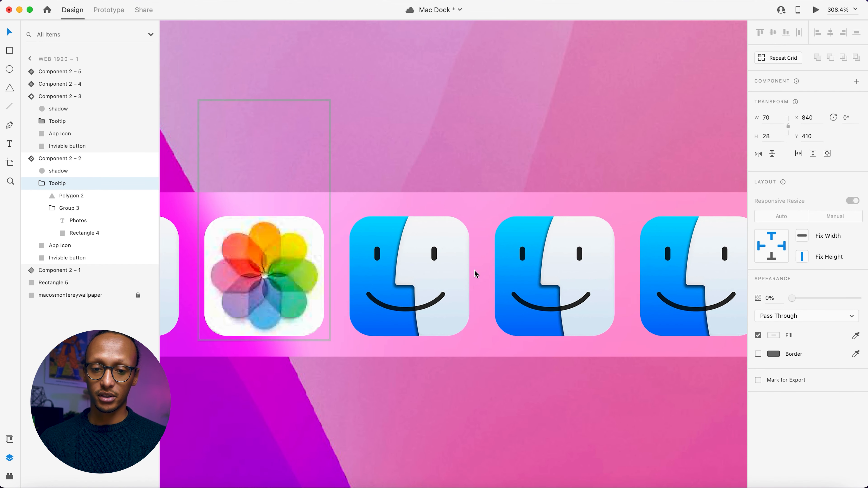
Place safari.jpg from the Mac Icons folder in Finder onto the third dock icon's app icon shape.
left_click(464, 132)
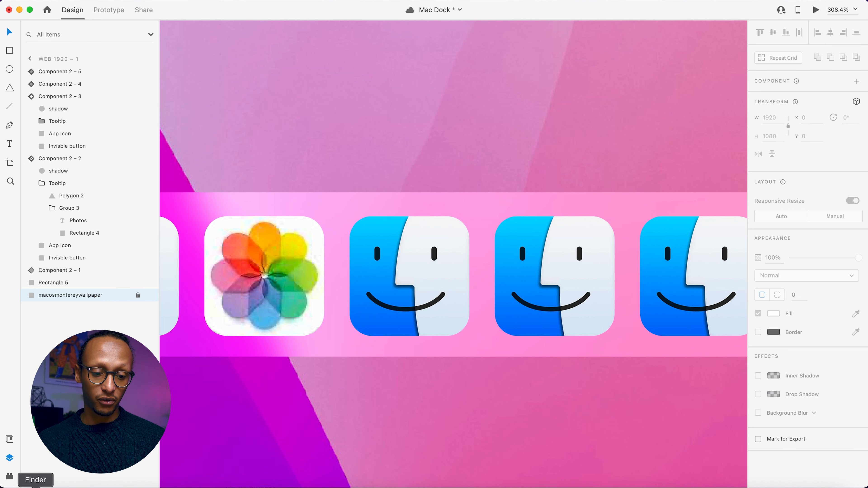
left_click(36, 487)
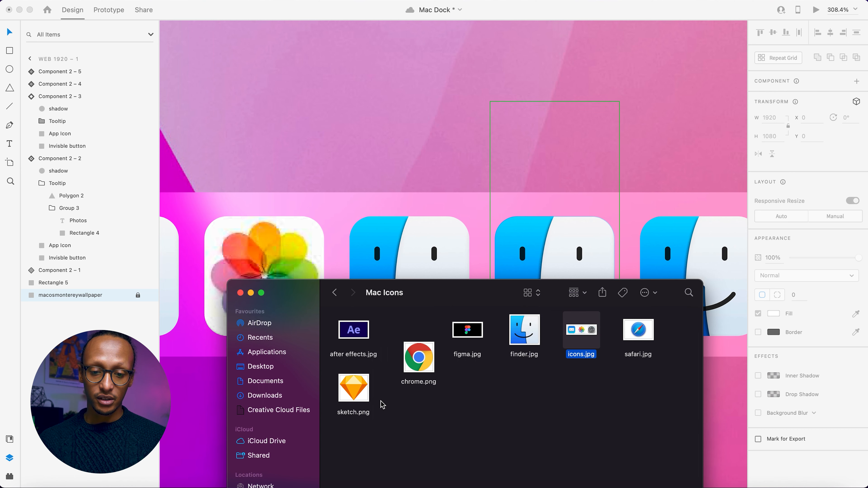
left_click_drag(637, 335, 406, 260)
left_click(383, 153)
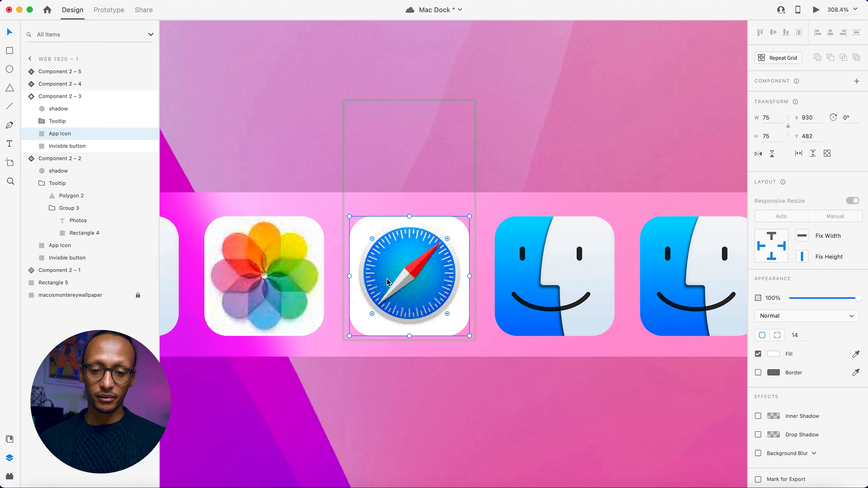
key("Escape")
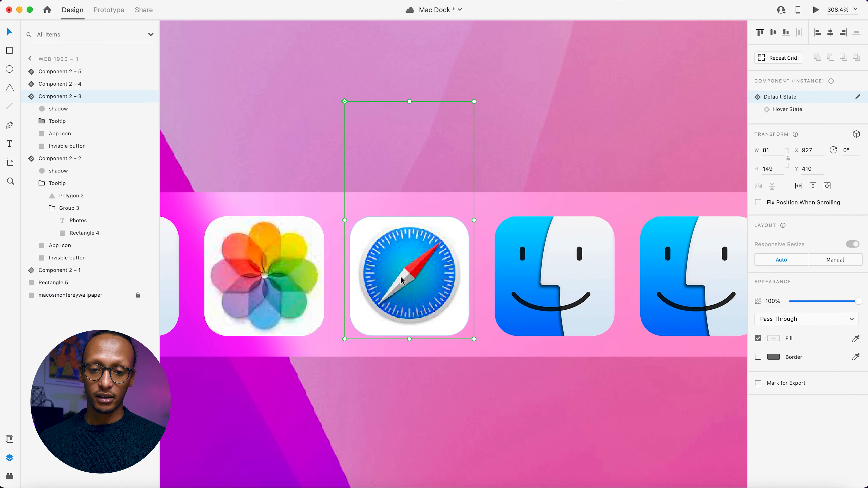
Show the Safari icon's Default State tooltip at 100% opacity and change its text to "Safari".
double_click(400, 276)
left_click(406, 130)
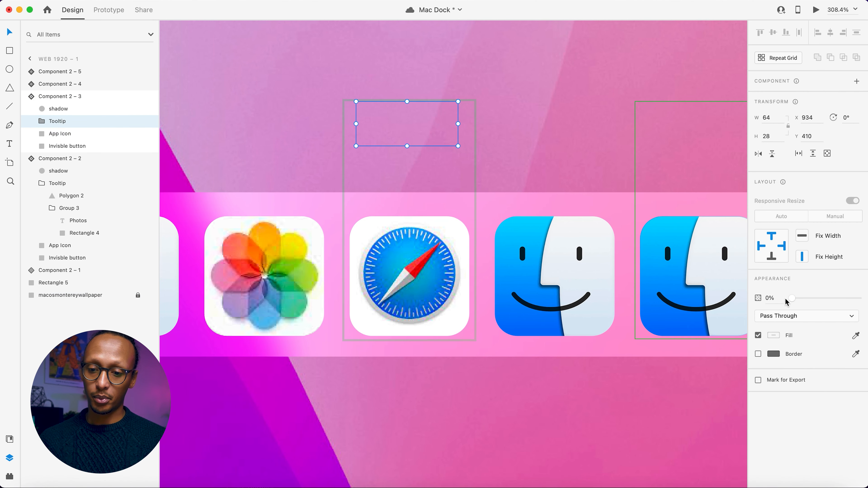
left_click_drag(795, 300, 866, 299)
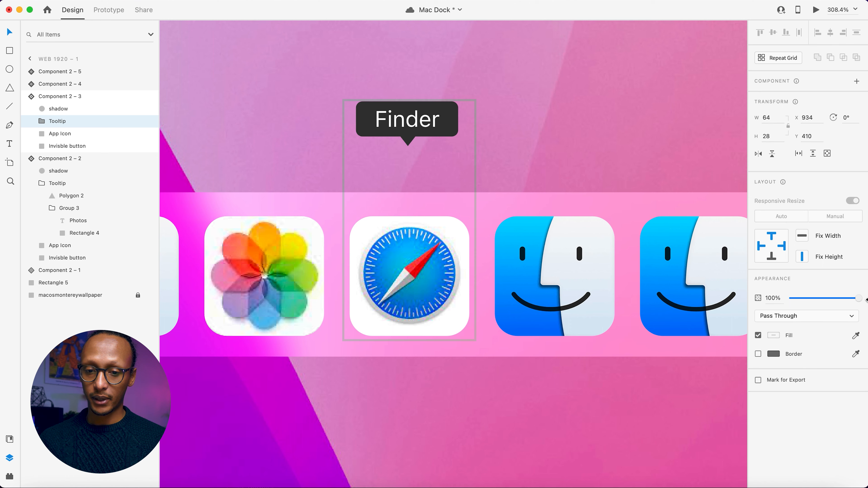
double_click(424, 120)
double_click(423, 119)
double_click(424, 120)
type("Safari")
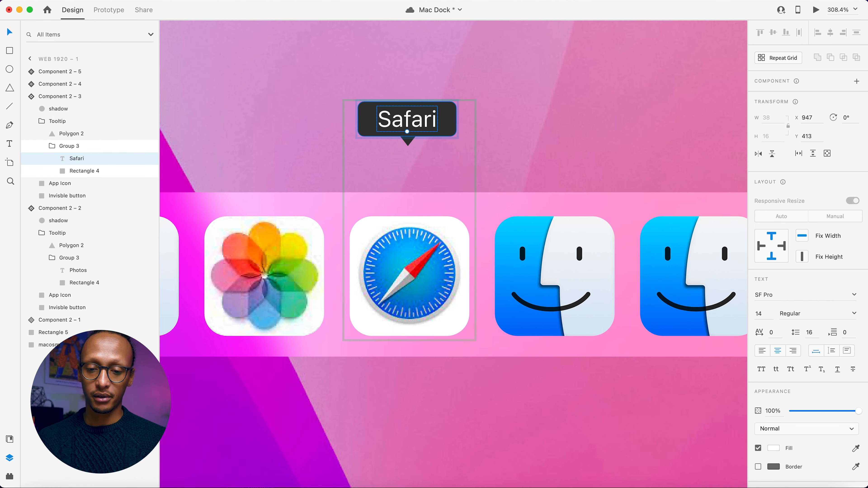
double_click(421, 119)
left_click(511, 109)
Switch the Safari icon instance to its Hover State and change its tooltip text to "Safari".
double_click(401, 276)
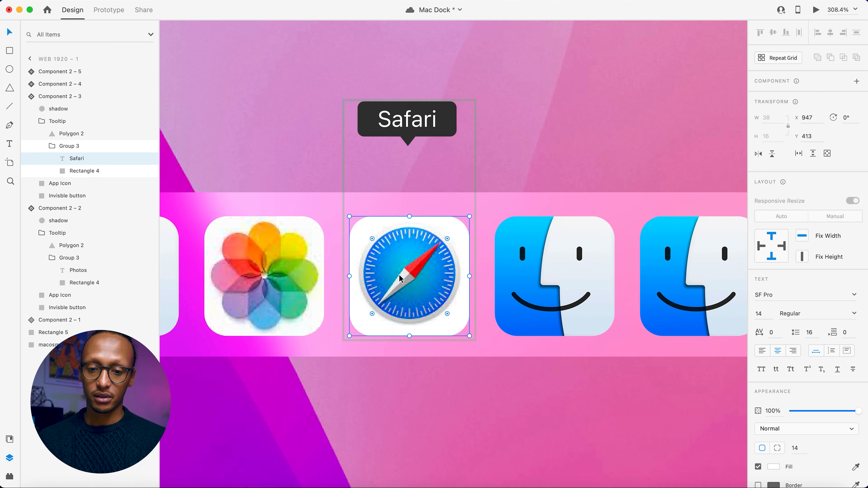
key("Escape")
left_click(407, 203)
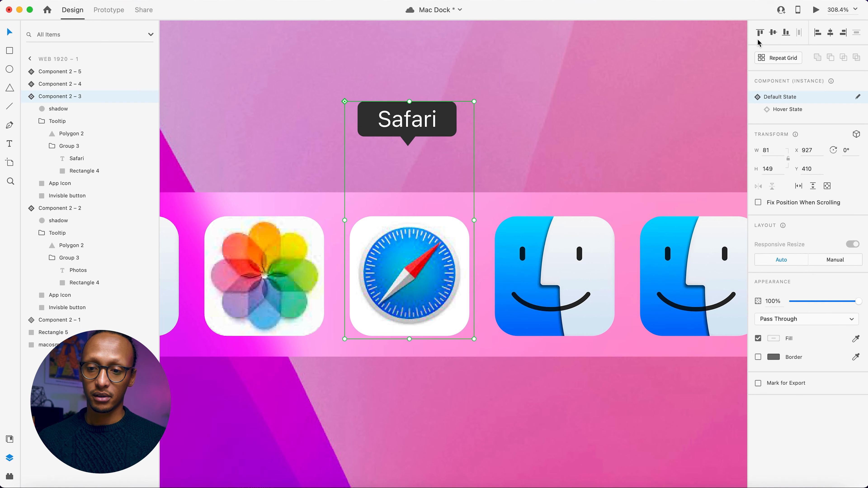
left_click(796, 113)
double_click(430, 125)
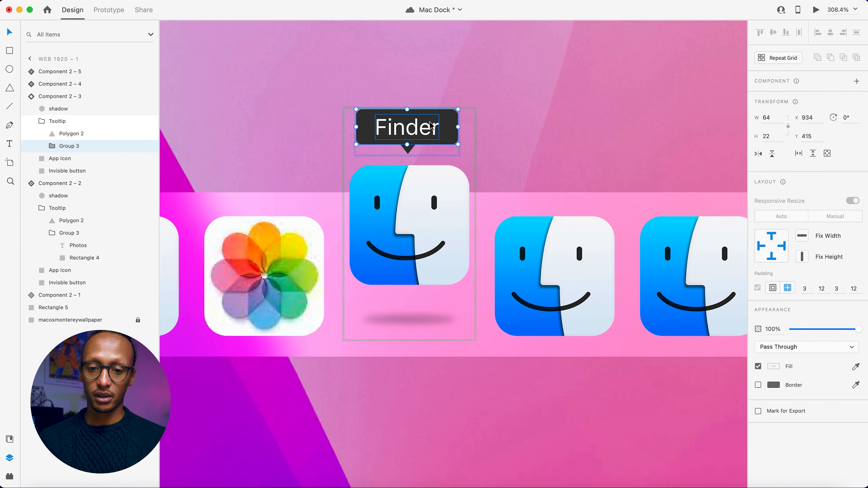
double_click(430, 125)
type("Safari")
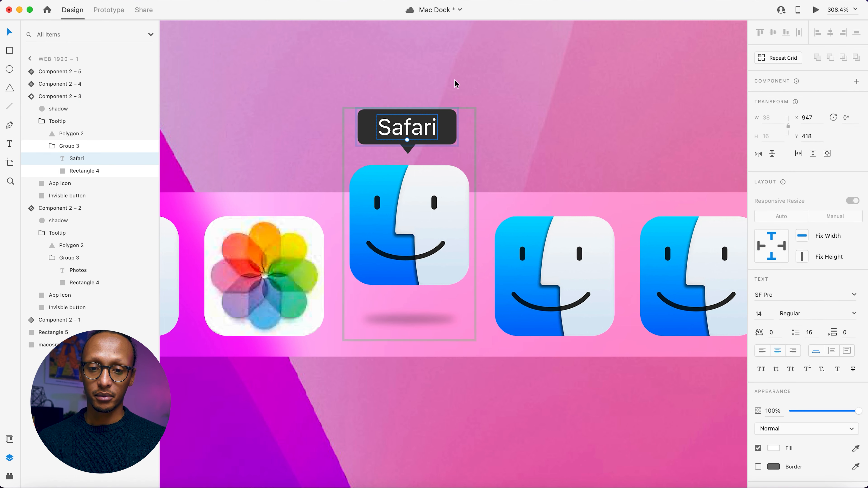
Place safari.jpg from the Finder folder onto the app icon of the third instance's Hover State.
left_click(35, 487)
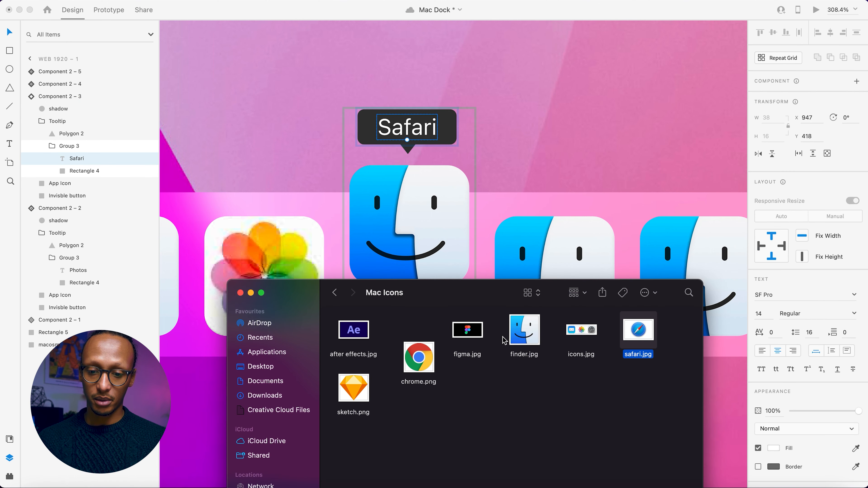
left_click_drag(638, 336, 407, 225)
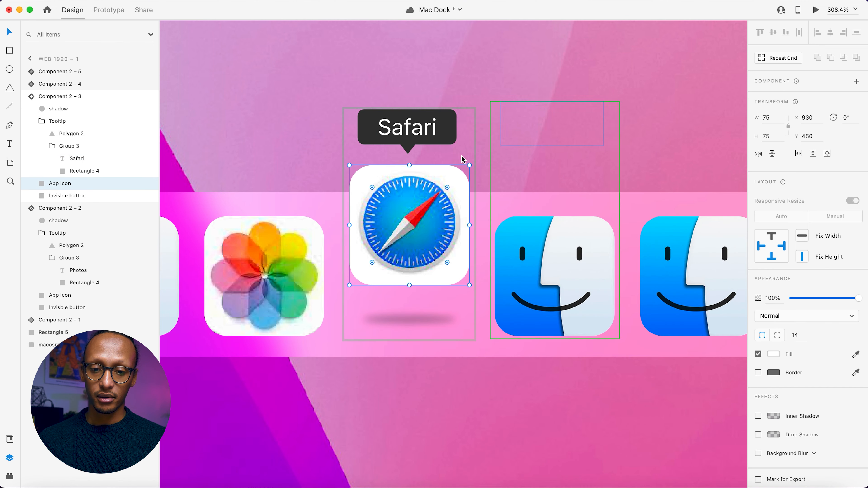
left_click(449, 130)
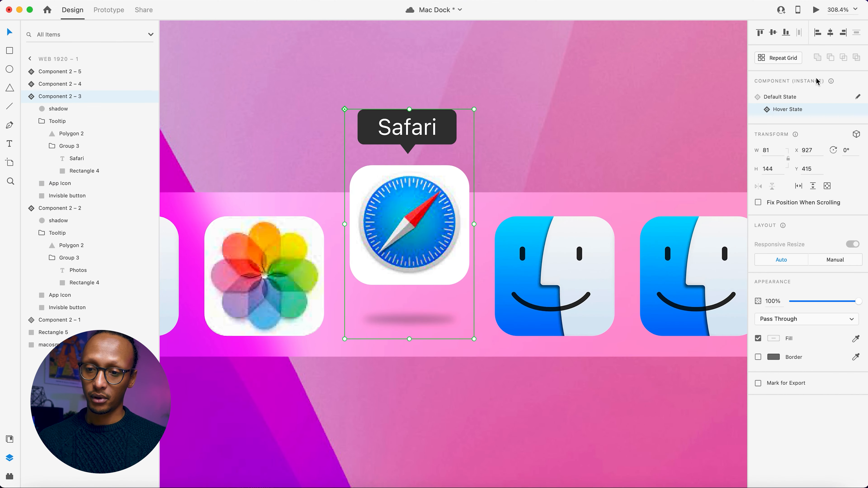
left_click(550, 85)
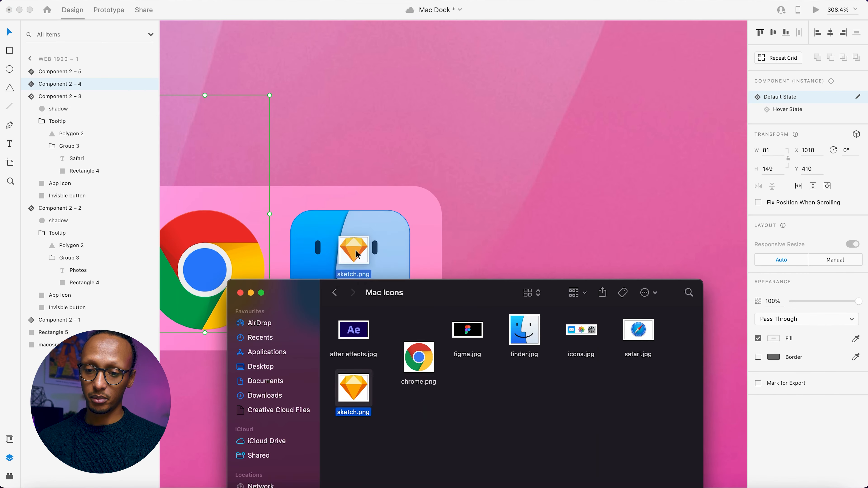
Set the last dock icon's Hover State tooltip text to "Sketch" and return the instance to its Default State.
left_click_drag(356, 250, 356, 251)
left_click_drag(416, 210, 405, 219)
left_click(788, 109)
double_click(348, 114)
type("Sketch")
left_click(779, 98)
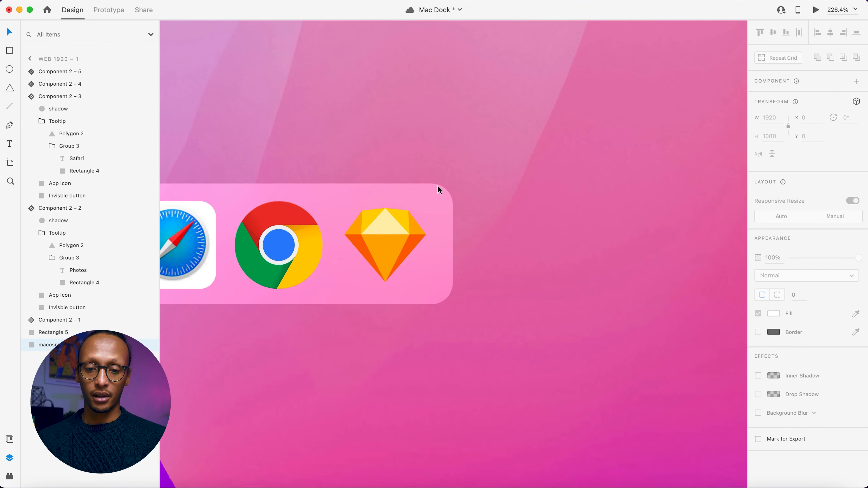
Preview the Mac Dock prototype in full screen to check the dock icons' hover behaviour.
scroll(441, 189, "down", 5)
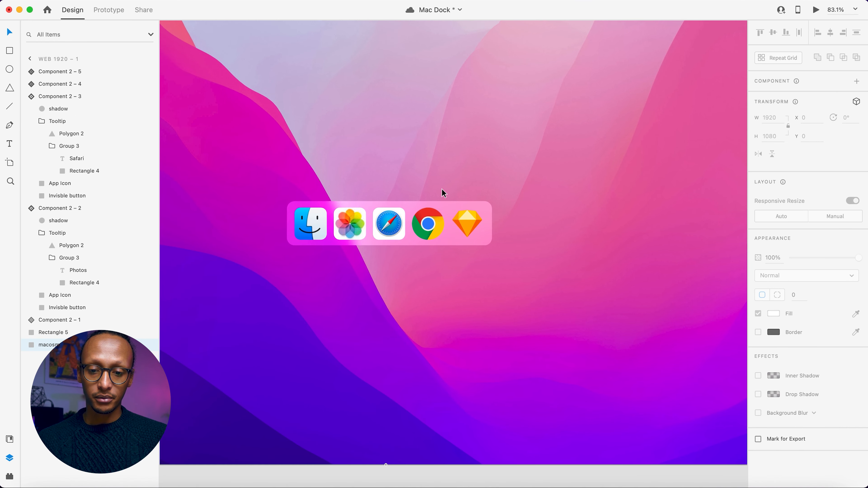
scroll(442, 190, "left", 2)
scroll(443, 191, "left", 1)
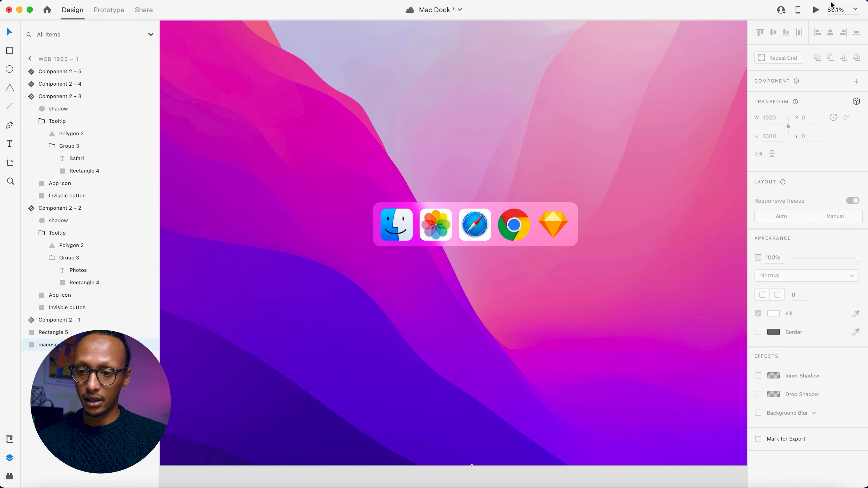
left_click(816, 10)
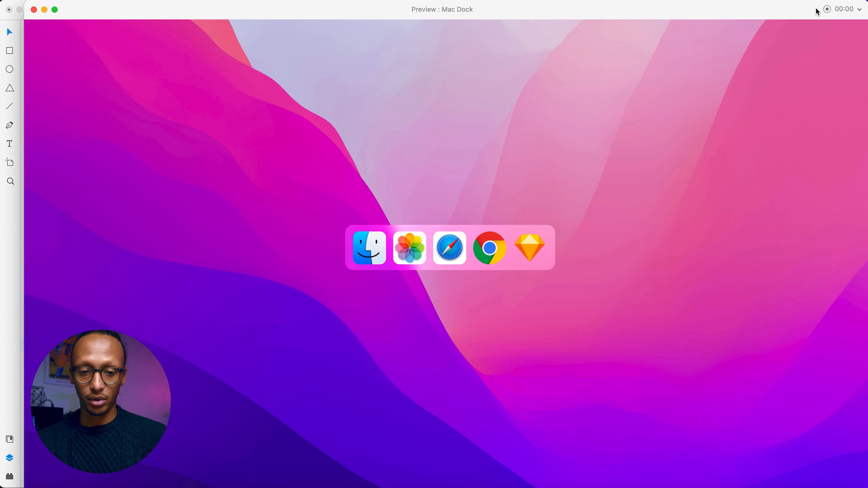
left_click(57, 10)
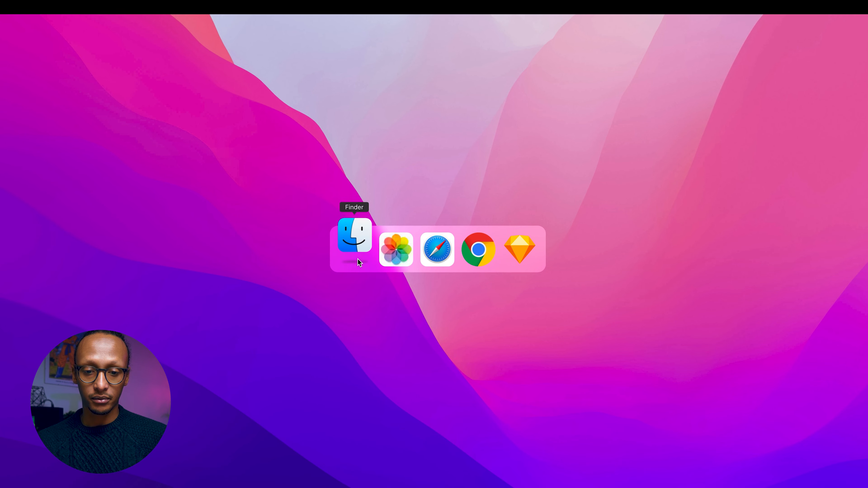